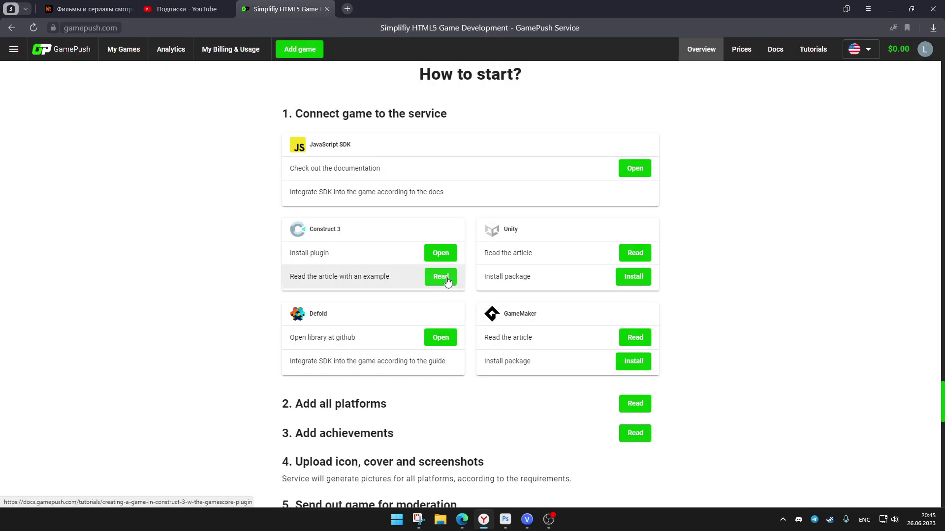
Step: Open the Construct 3 example article and download gamepush-core-1.0.44.c3addon from its linked GitLab plugin repository
left_click(446, 278)
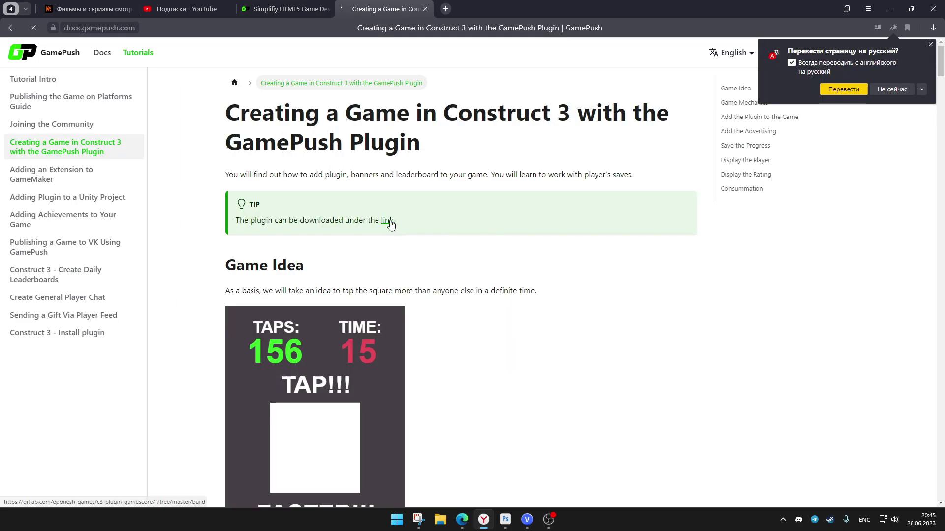
left_click(388, 224)
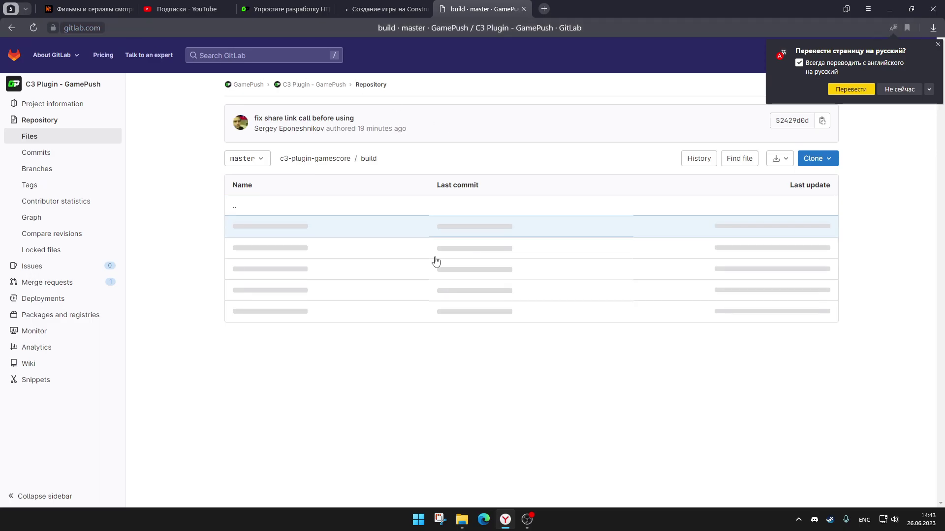
scroll(370, 283, "down", 4)
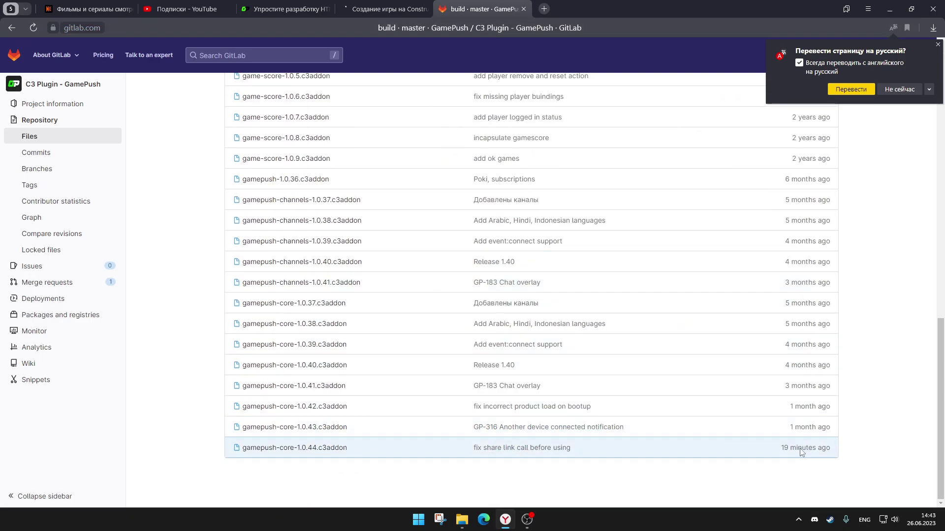
left_click(315, 449)
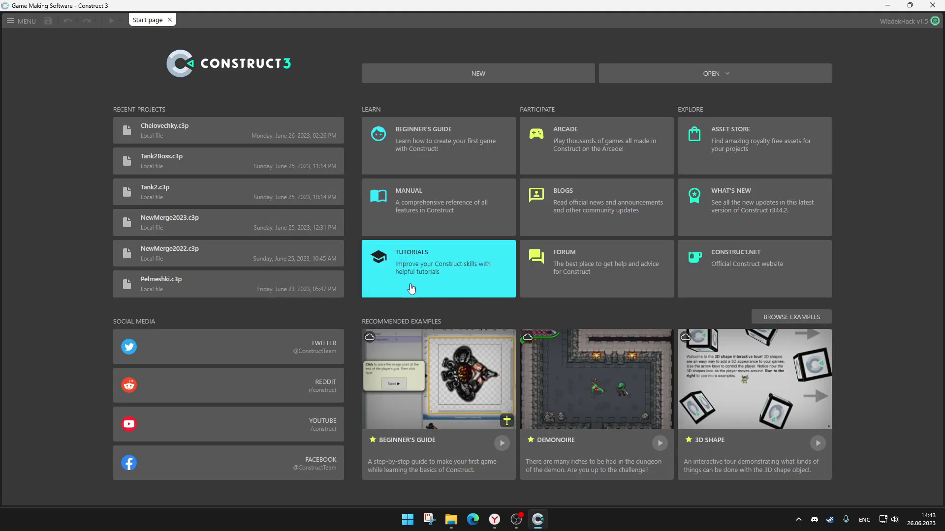
Step: Switch to Construct 3 and install the addon file gamepush-core-1.0.44.c3addon from the downloads folder
left_click(22, 21)
mouse_move(40, 74)
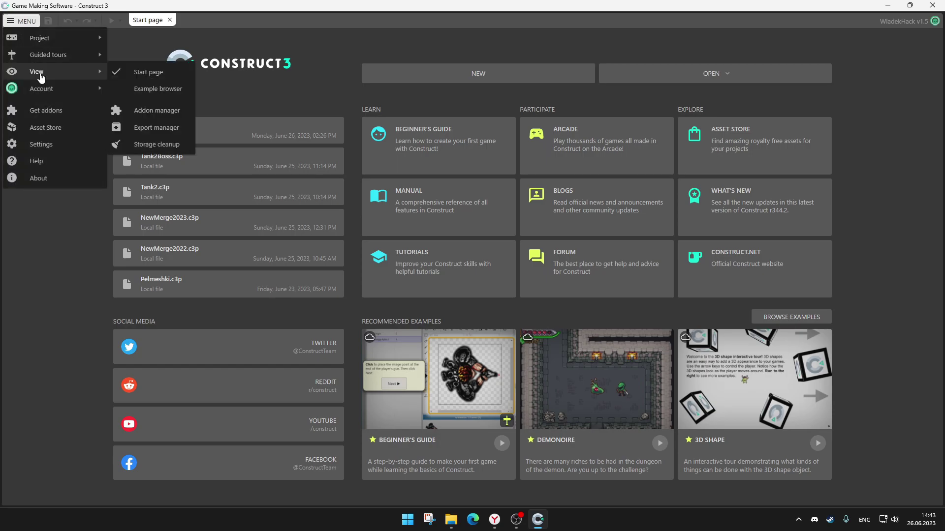
left_click(172, 110)
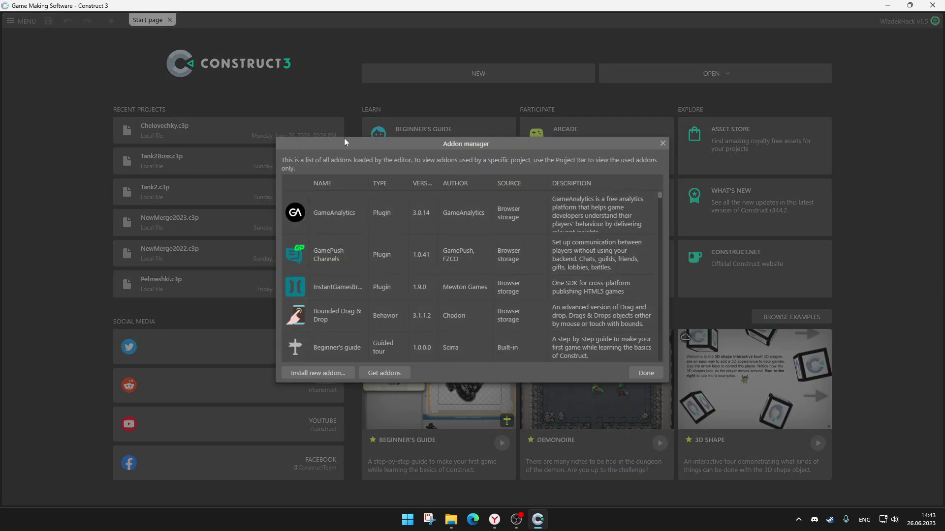
left_click(318, 373)
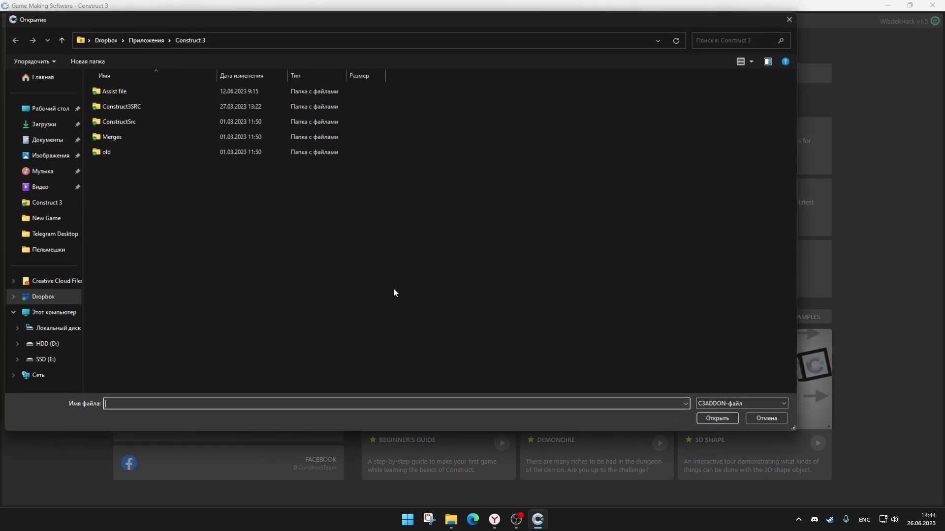
left_click(40, 123)
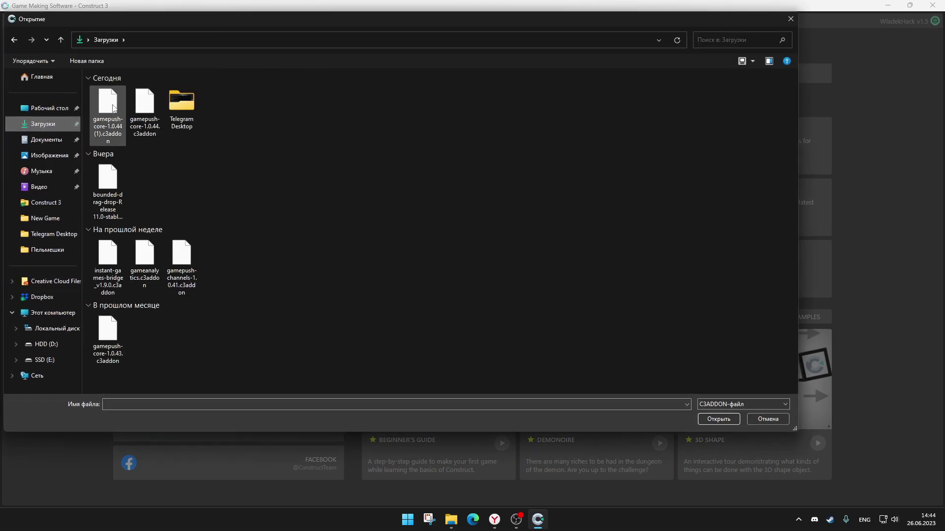
left_click(146, 94)
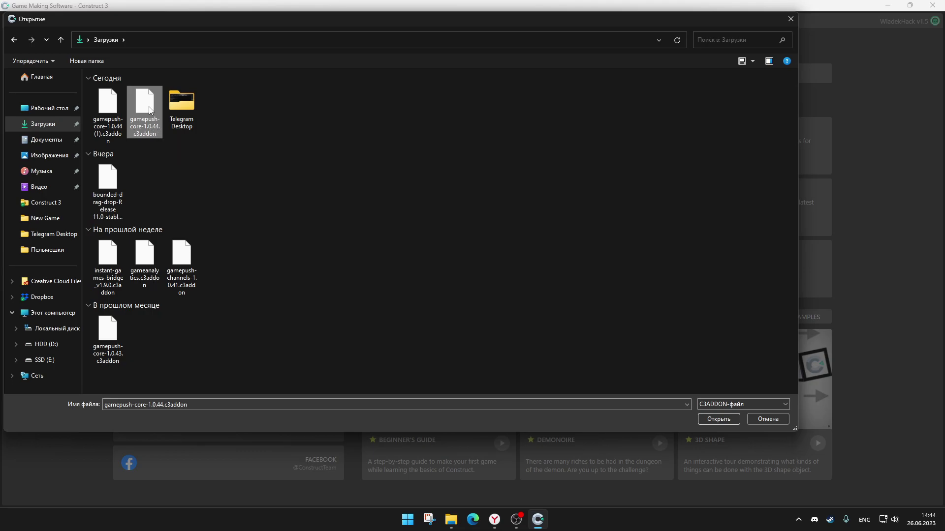
double_click(150, 110)
left_click(372, 355)
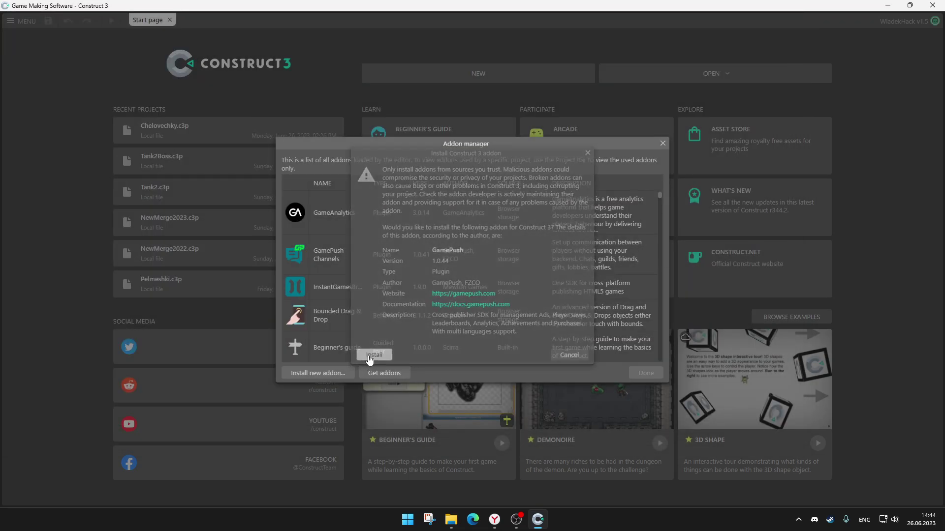
left_click(470, 275)
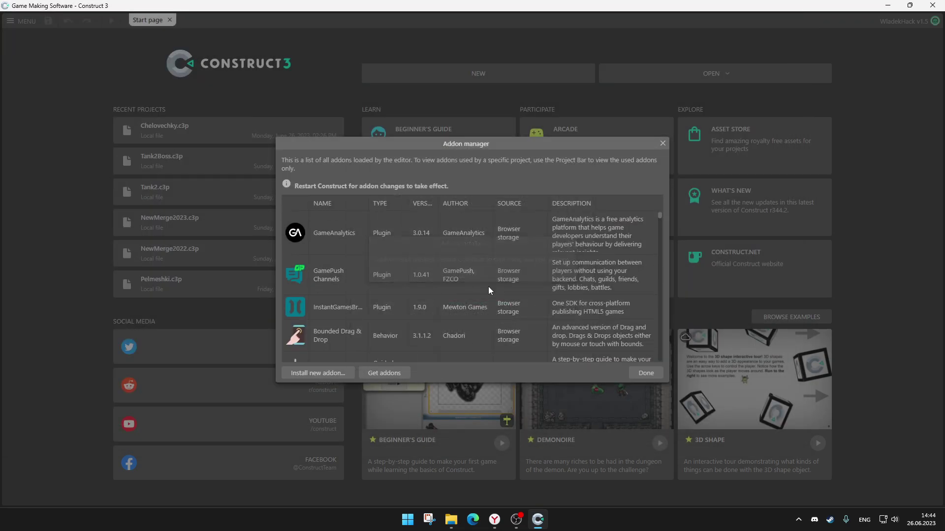
left_click(645, 374)
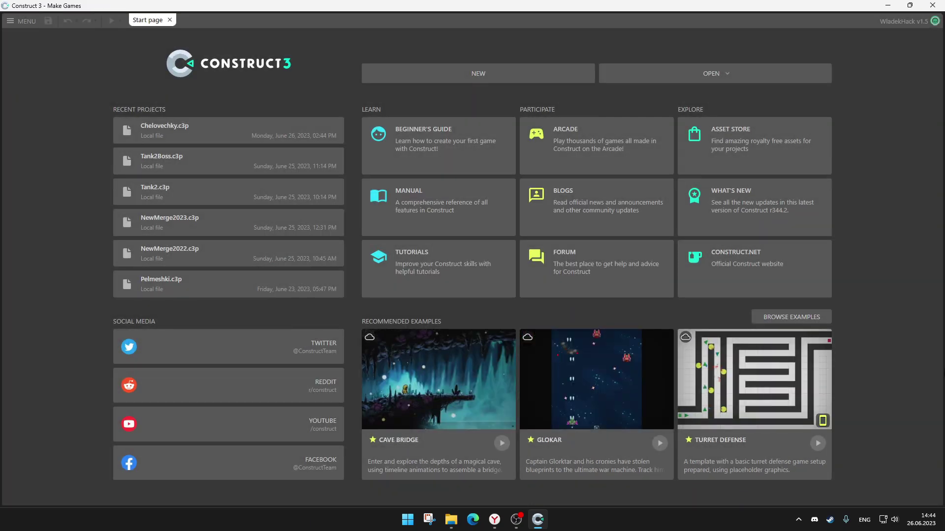
Step: Open the recent project Chelovechky.c3p and show more of its layout around the player
left_click(196, 134)
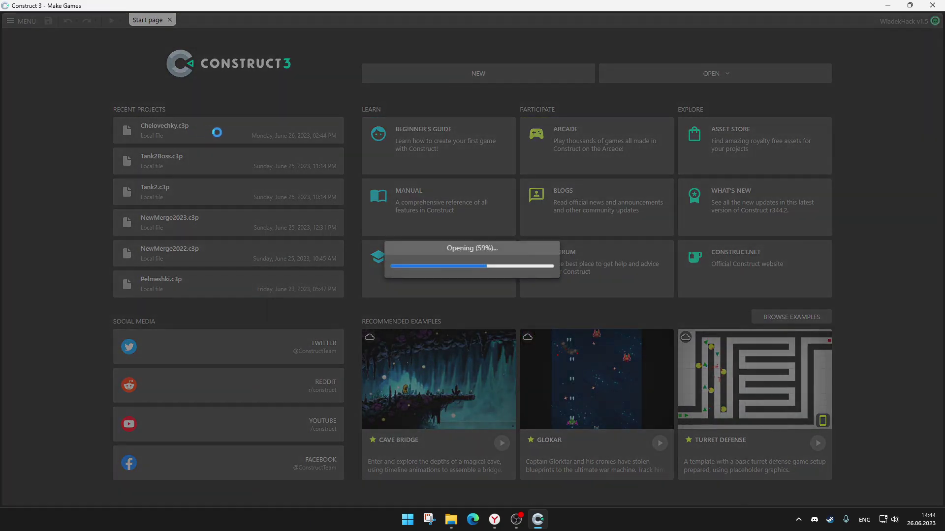
left_click(226, 219)
scroll(226, 219, "down", 3, "ctrl")
Step: Preview the game, walk the character right and left, and close the preview
left_click(245, 20)
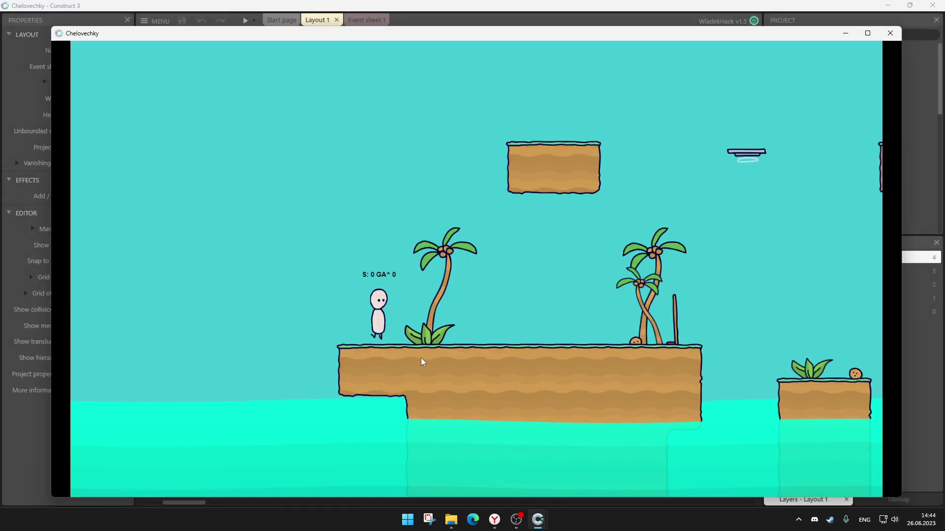
key("Right")
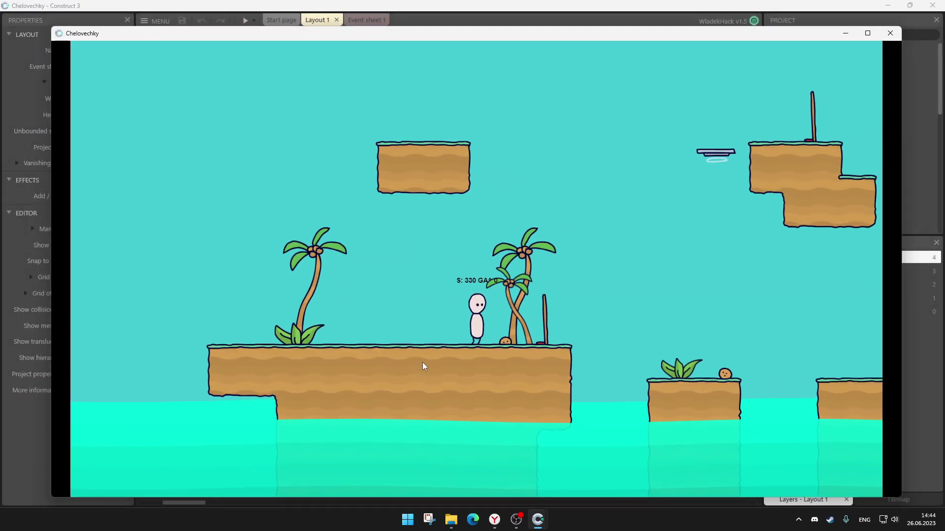
key("Left")
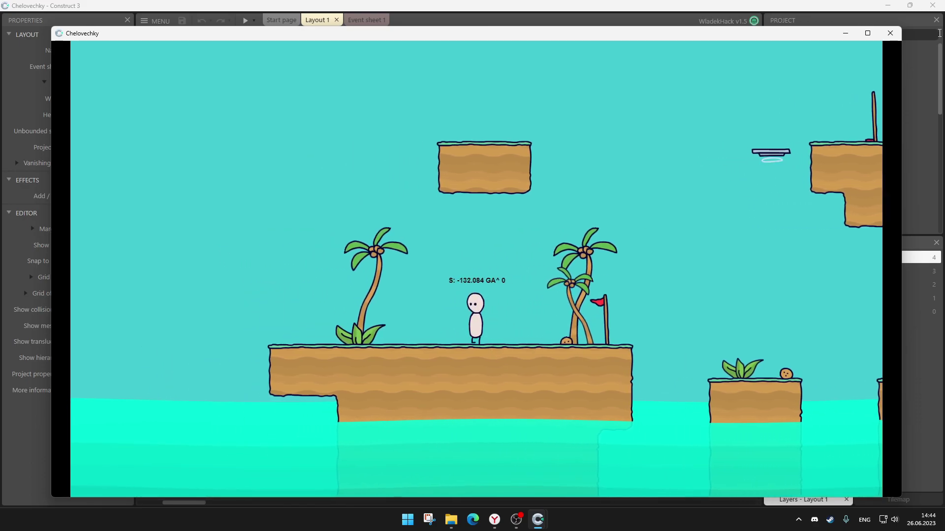
left_click(889, 33)
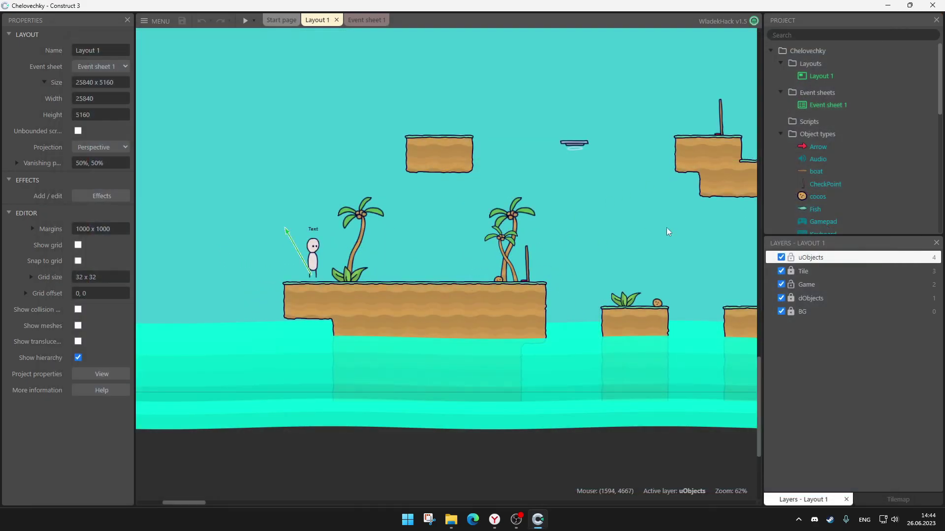
Step: Add a new GamePush object type to the project
right_click(817, 133)
left_click(839, 146)
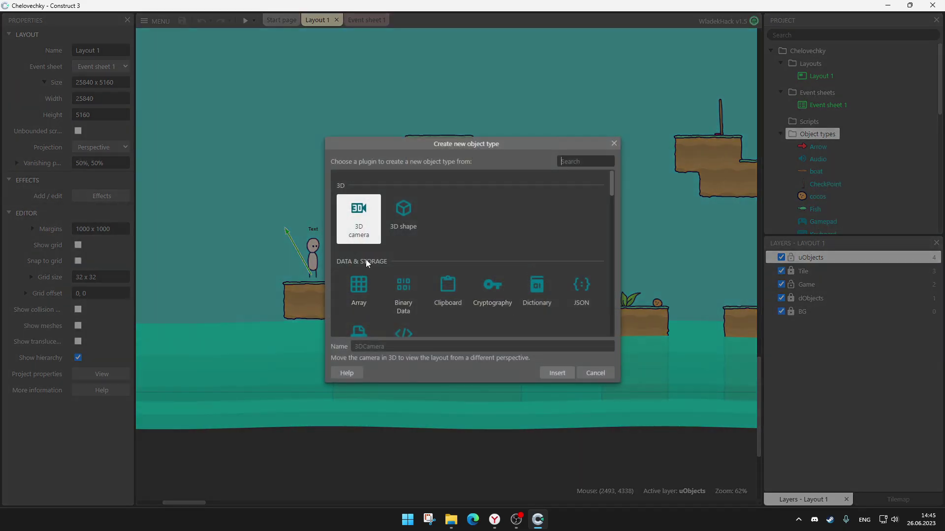
type("ga")
left_click(401, 282)
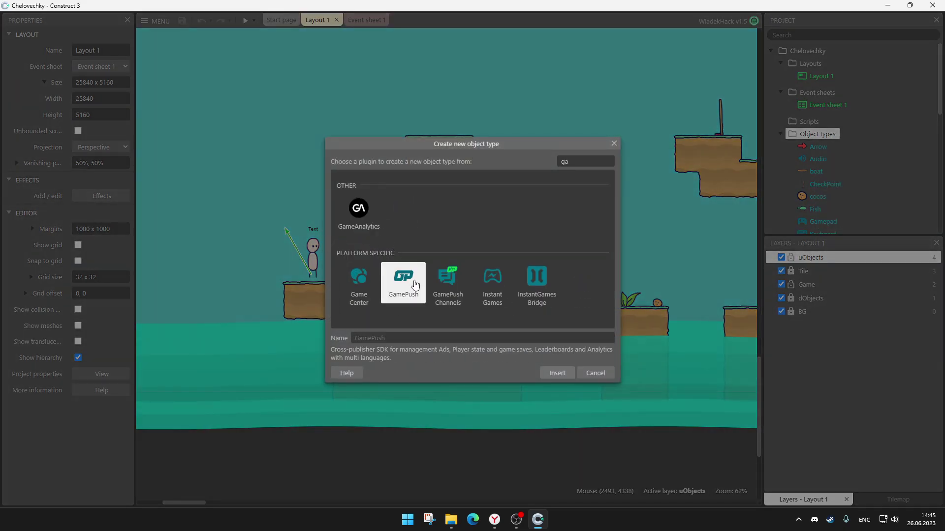
double_click(400, 284)
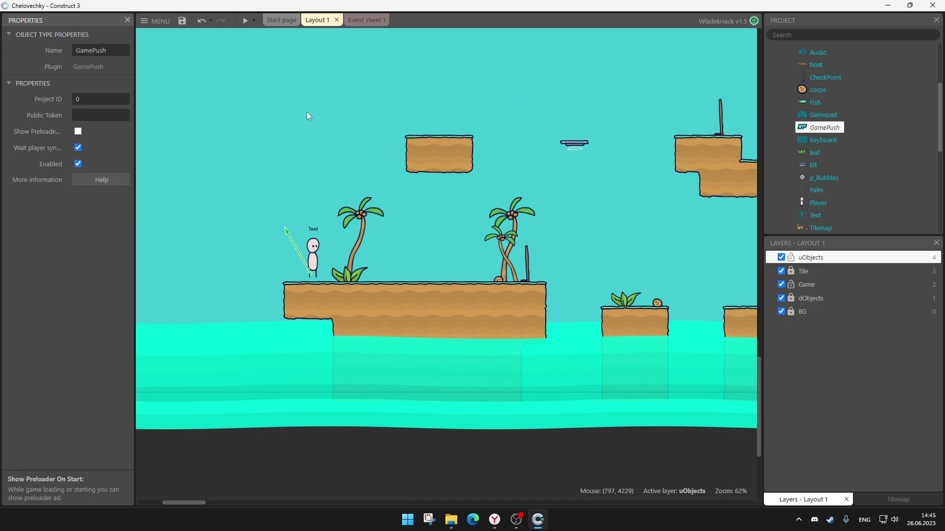
Step: Widen the property area and enable Show Preloader On Start for the GamePush object
left_click(100, 115)
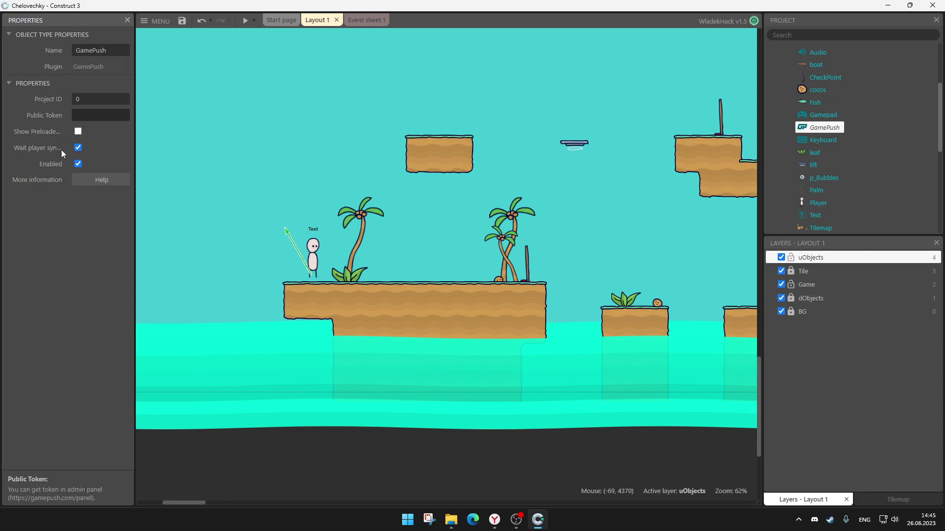
left_click_drag(133, 139, 168, 140)
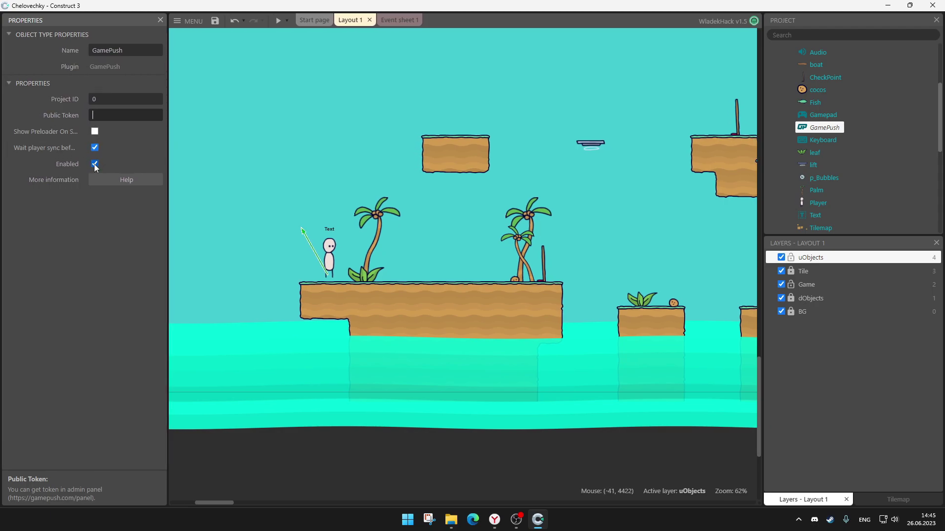
left_click(94, 132)
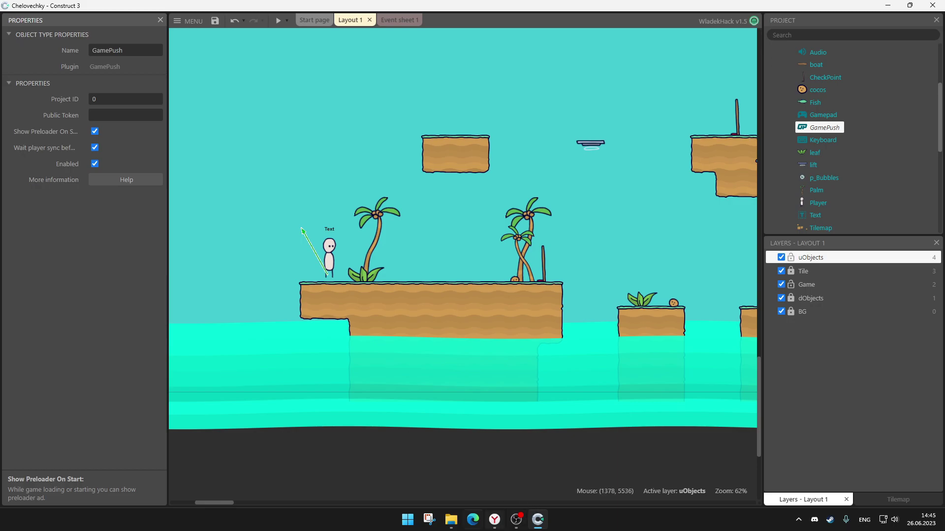
Step: Switch to the GamePush site in the browser and add a new game named Chelick
left_click(494, 519)
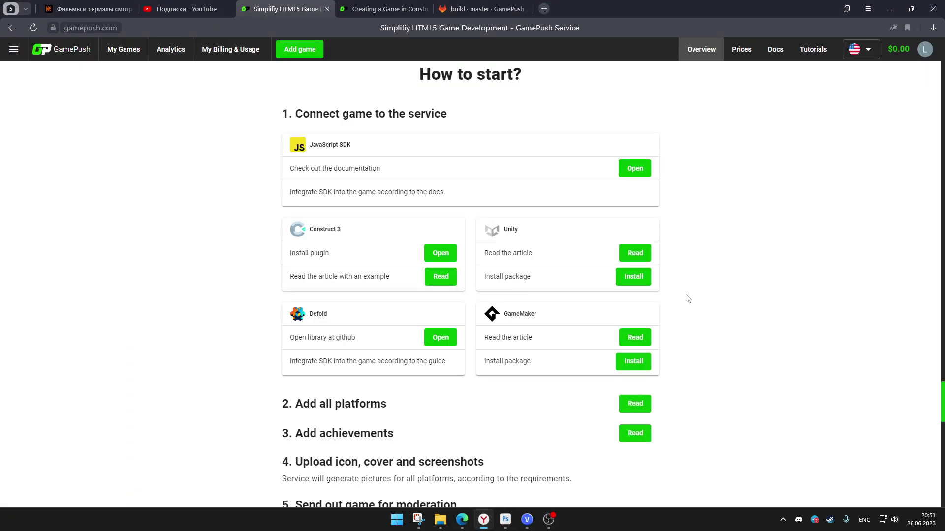
left_click(296, 52)
left_click(296, 128)
type("Chelick")
left_click(655, 164)
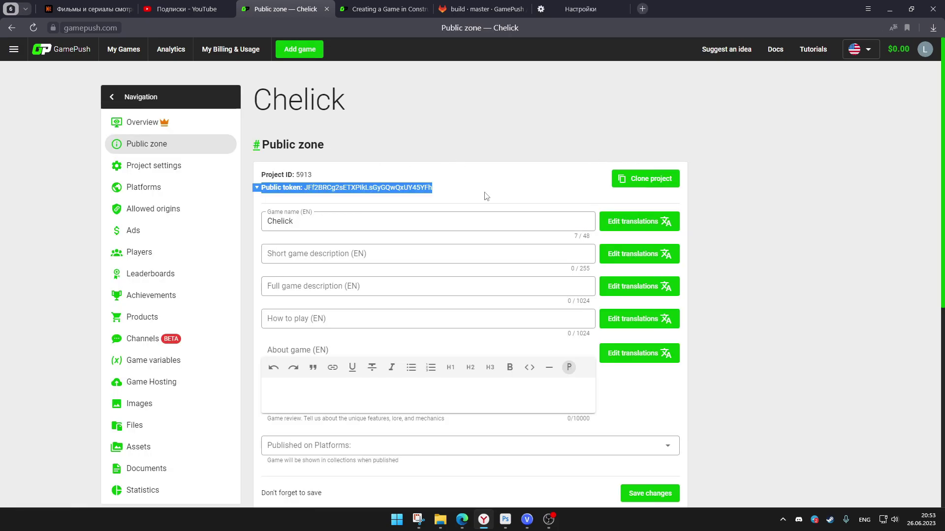
Step: Look up the game's project ID on GamePush and set the Construct 3 plugin's Project ID to 5904
left_click(362, 178)
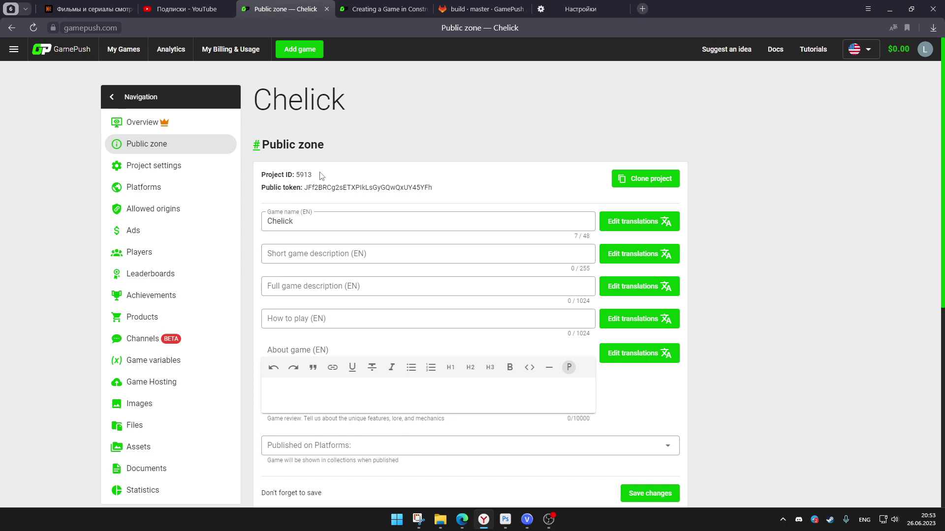
left_click_drag(328, 173, 292, 175)
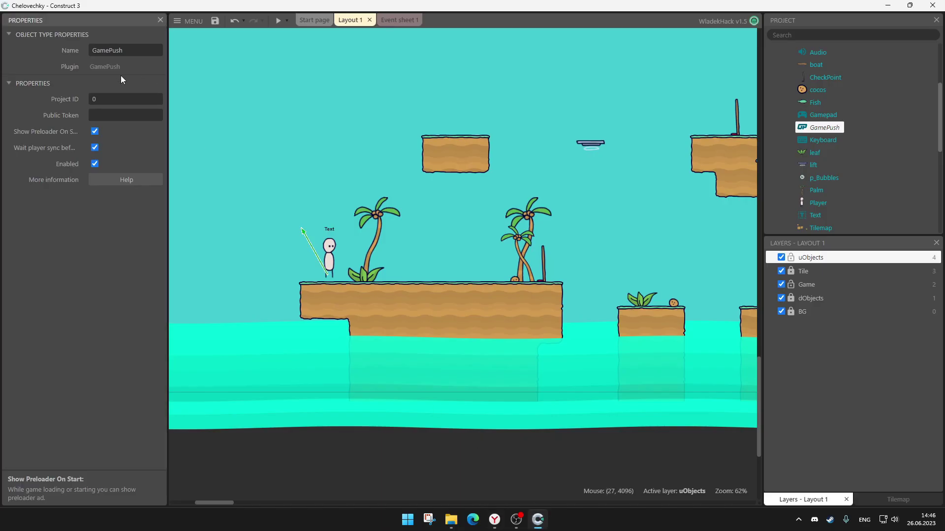
left_click(120, 99)
type("5904")
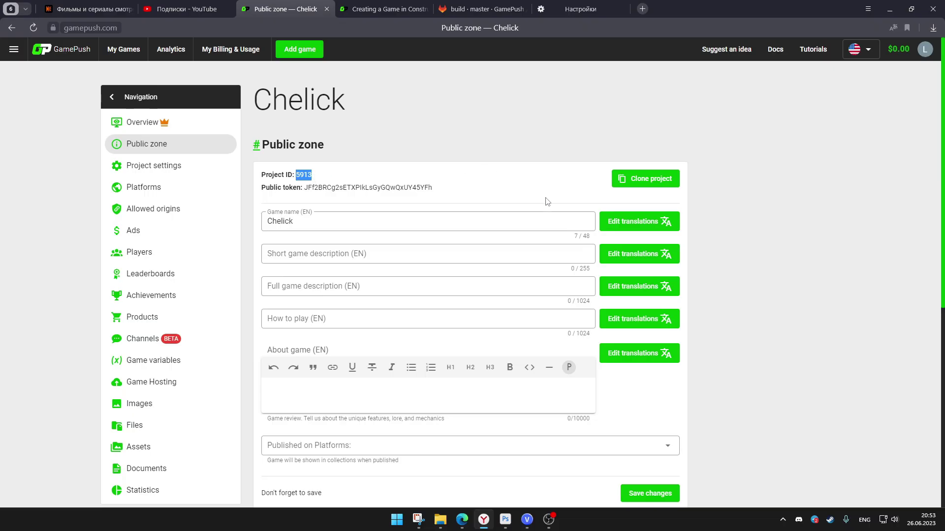
Step: Copy the game's public token from GamePush and paste it into the GamePush object's Public Token property in Construct 3
left_click_drag(435, 191, 328, 189)
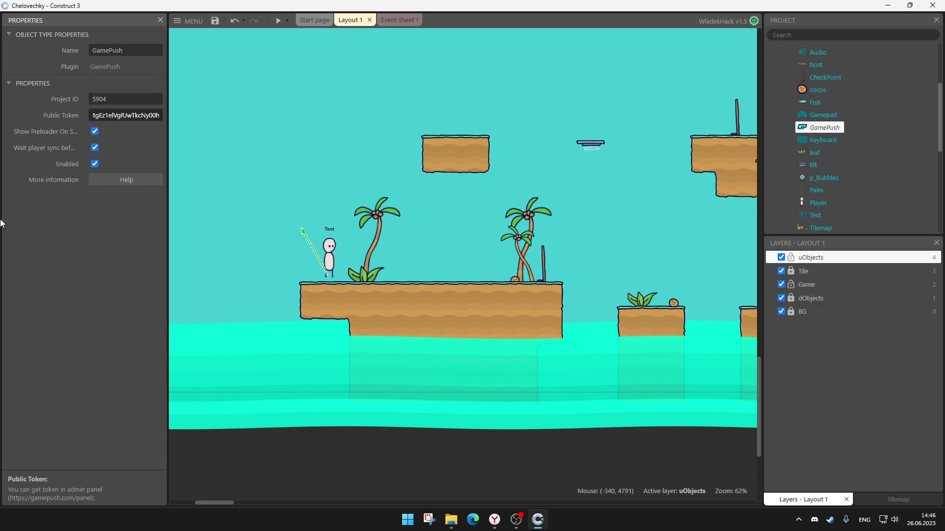
left_click(213, 220)
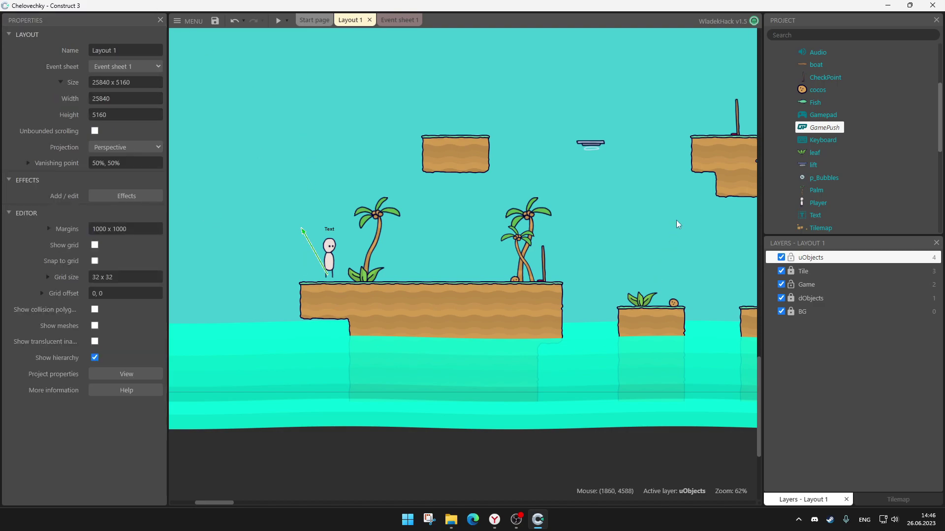
left_click(824, 128)
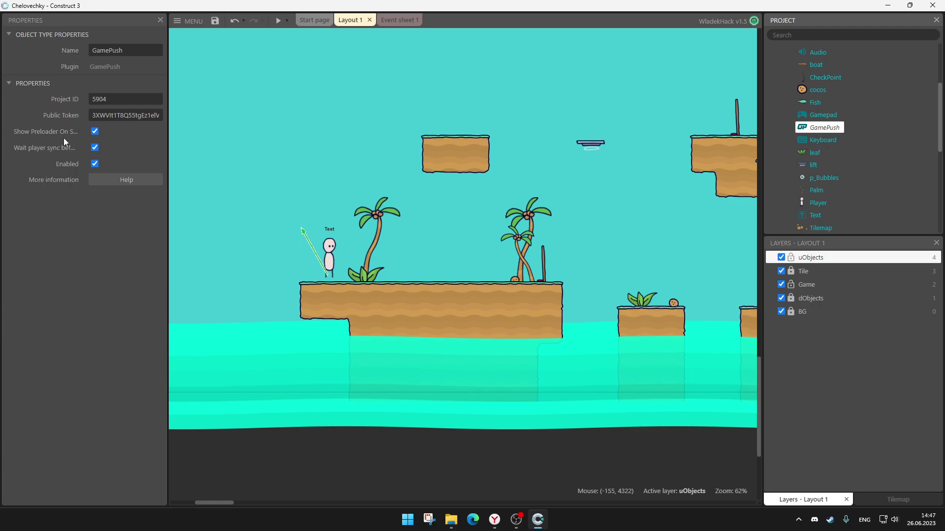
Step: Preview the game to test the preloader ad, dismiss the test banner, and close the preview
left_click(274, 26)
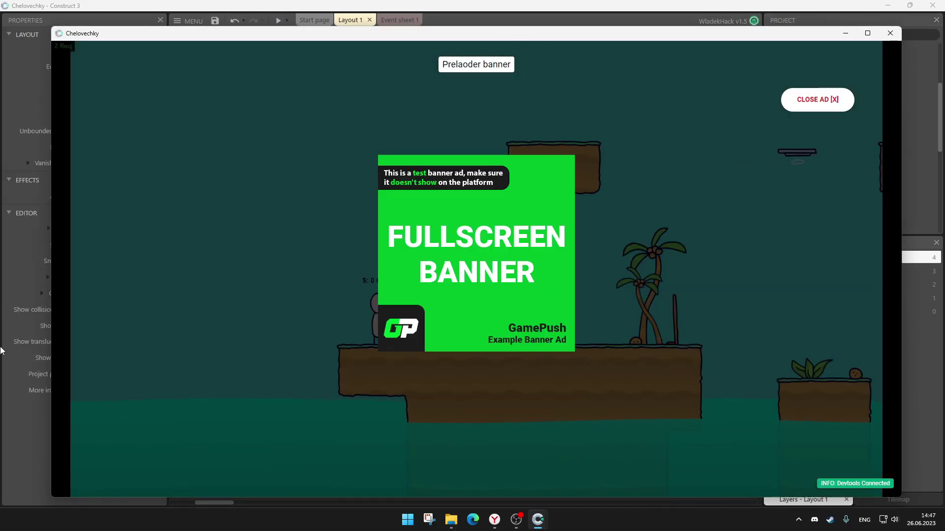
mouse_move(187, 33)
left_mouse_down()
mouse_move(299, 30)
mouse_move(175, 28)
left_mouse_up()
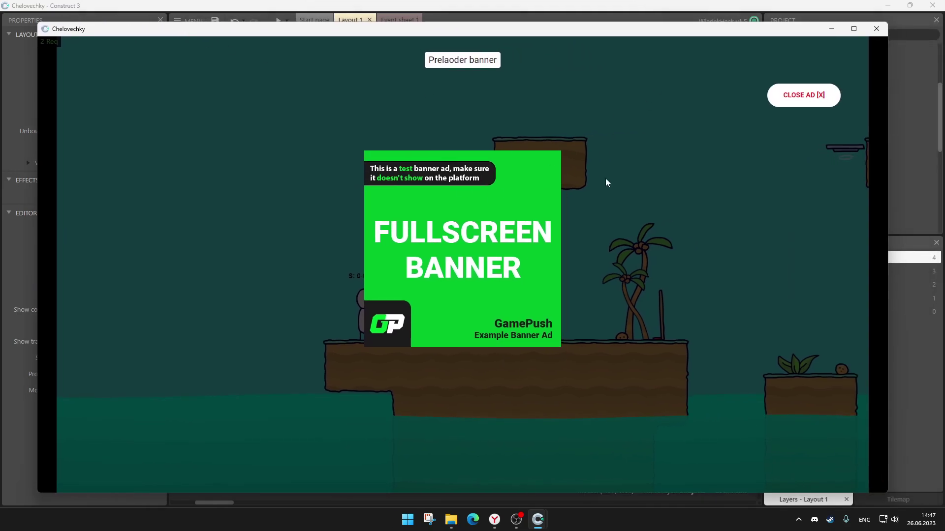
mouse_move(648, 30)
left_mouse_down()
mouse_move(683, 36)
mouse_move(635, 34)
mouse_move(660, 31)
left_mouse_up()
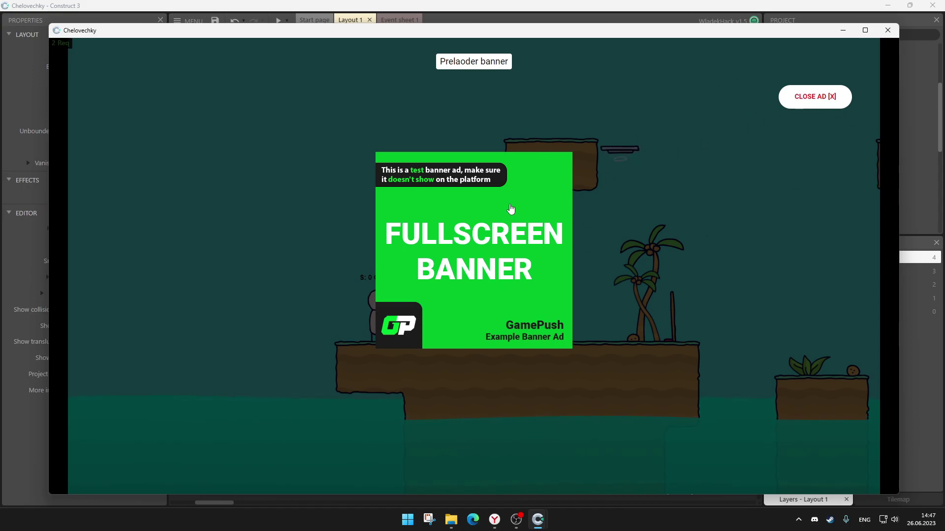
left_click(837, 97)
left_click(887, 30)
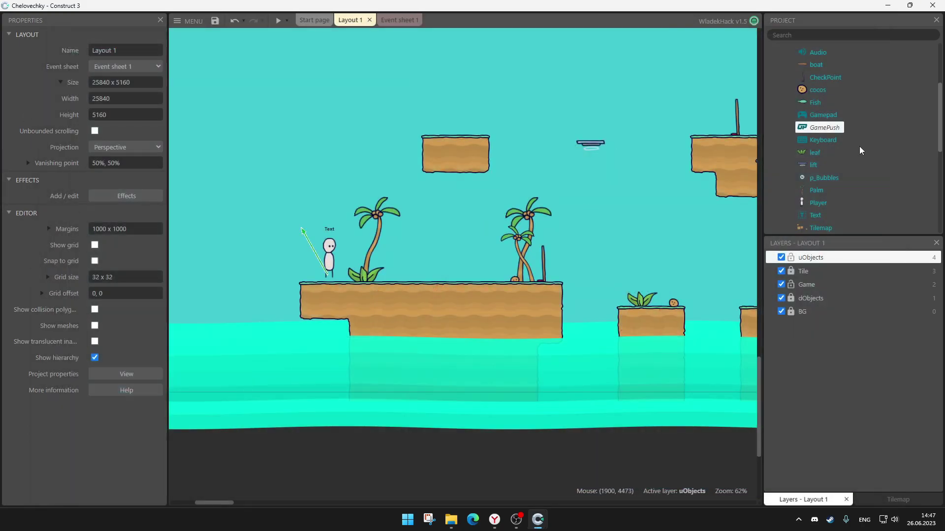
Step: Select the GamePush object in the project, then switch to the GamePush site and look at the Chelick game's Ads section
left_click(825, 128)
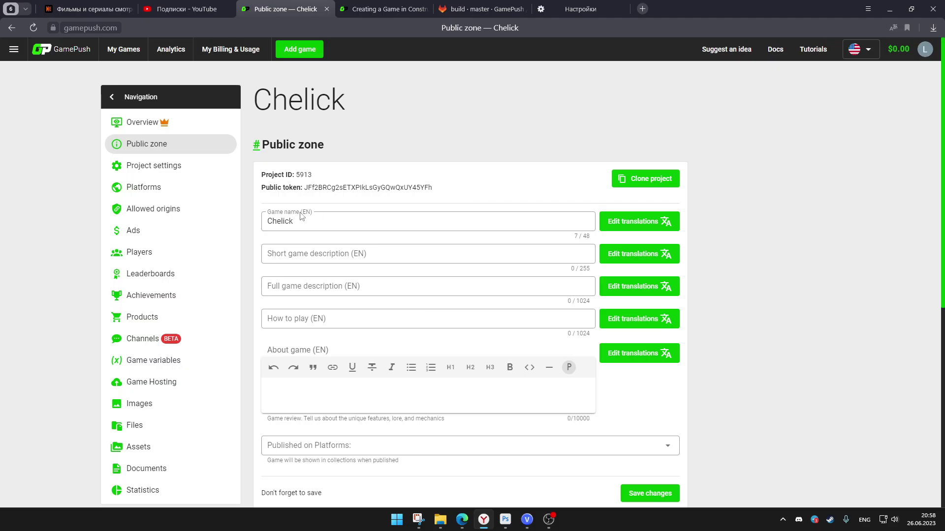
left_click(134, 231)
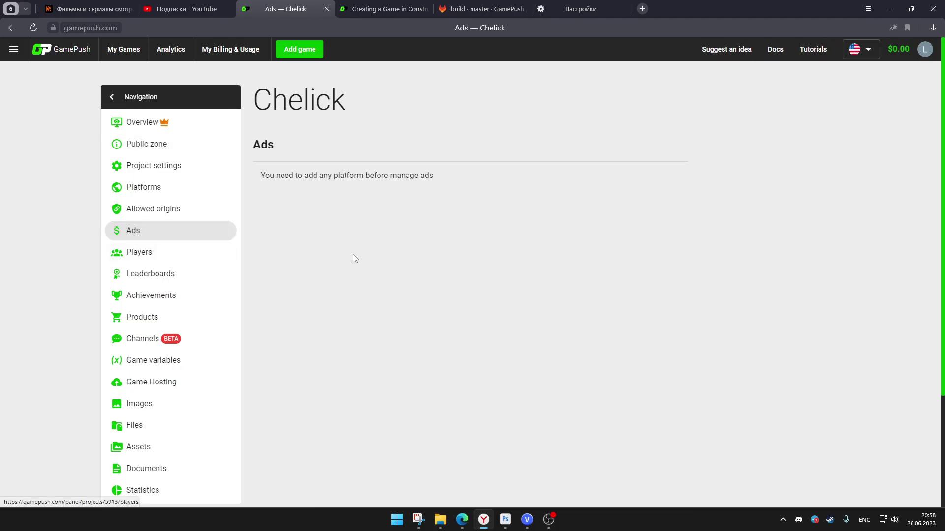
scroll(340, 215, "down", 2)
scroll(339, 215, "up", 2)
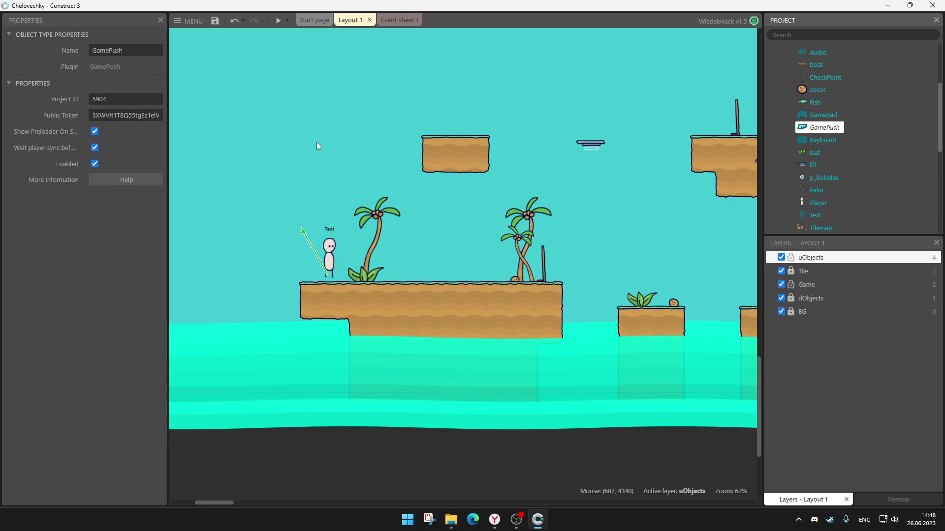
Step: Save the project in Construct 3 and look at its Sounds and Music folders
left_click(215, 20)
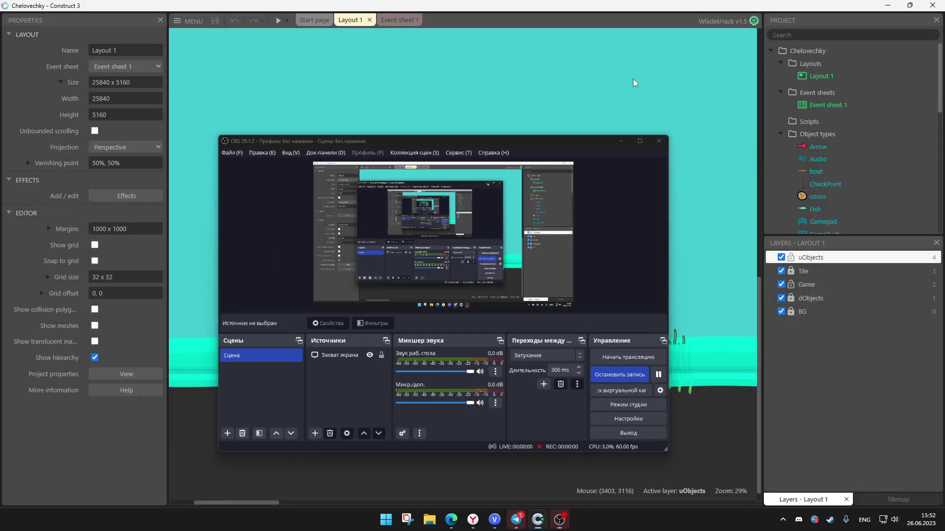
left_click(634, 82)
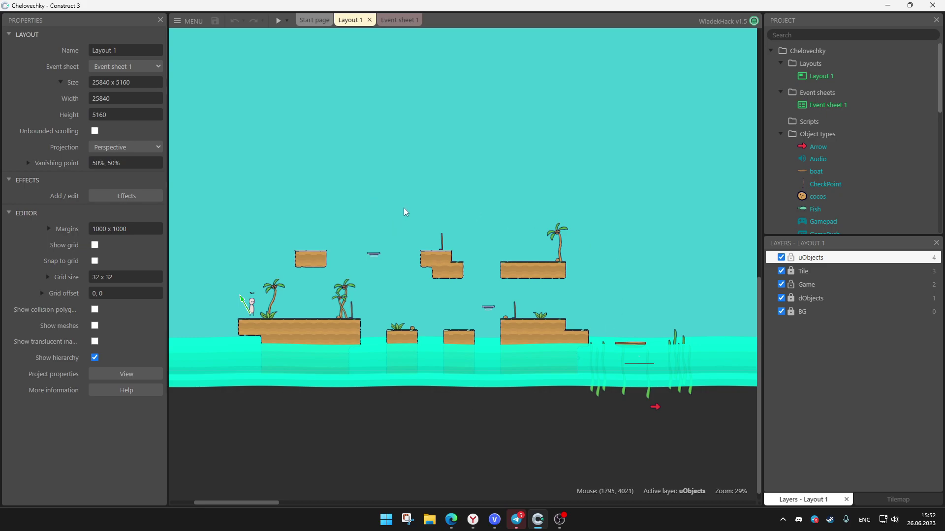
scroll(834, 114, "down", 8)
left_click(809, 106)
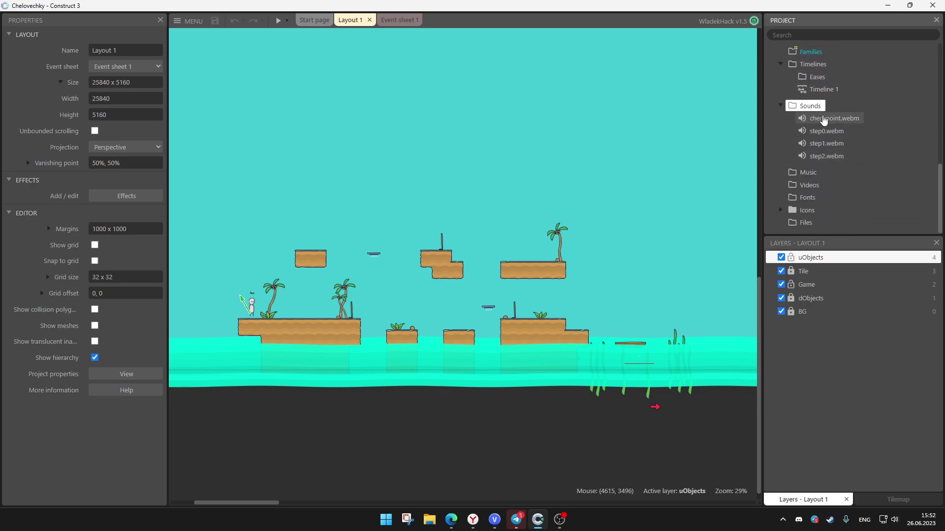
left_click(806, 173)
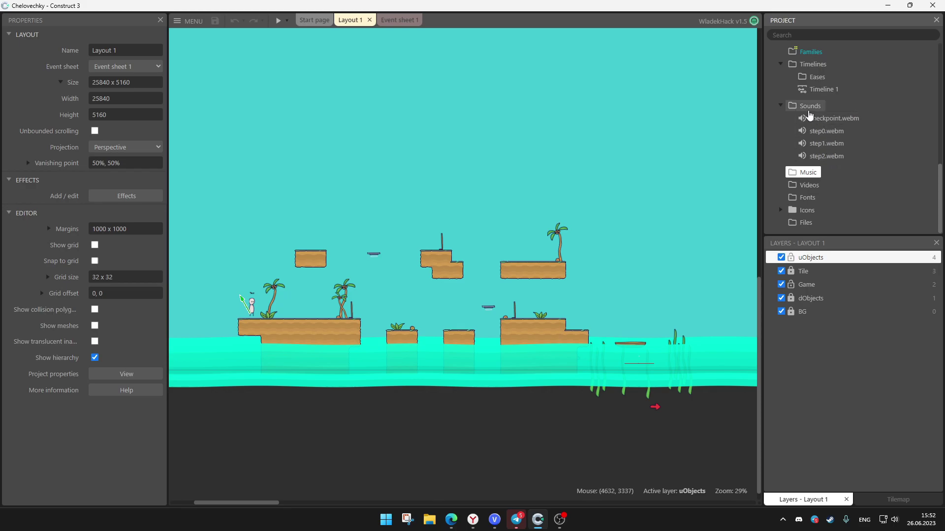
left_click(809, 105)
Step: Look through the properties of the Water object and of the layout
left_click(256, 387)
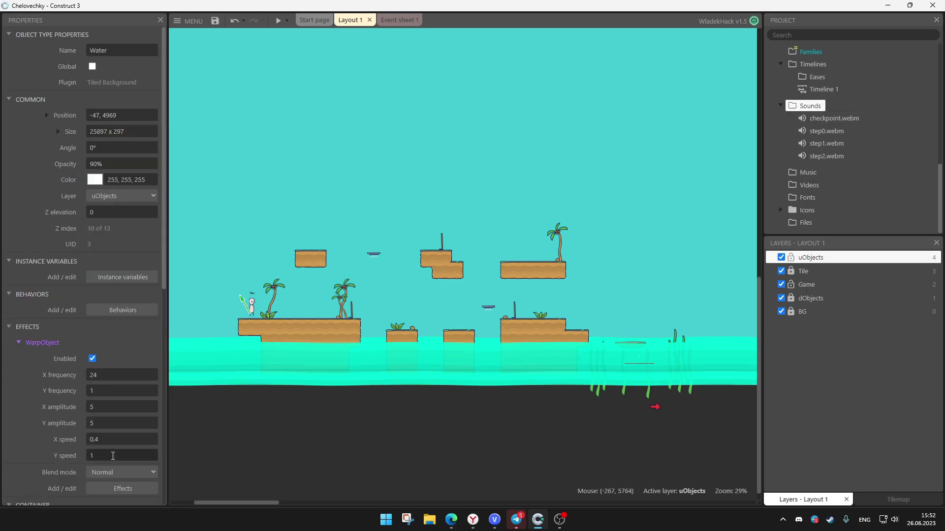
scroll(98, 344, "down", 5)
left_click(185, 489)
left_click(123, 390)
scroll(88, 308, "down", 6)
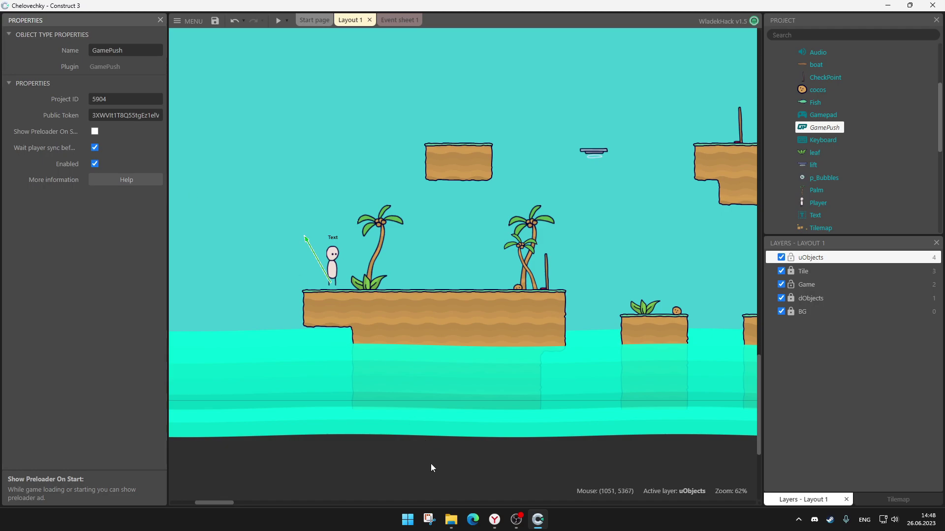
left_click(390, 448)
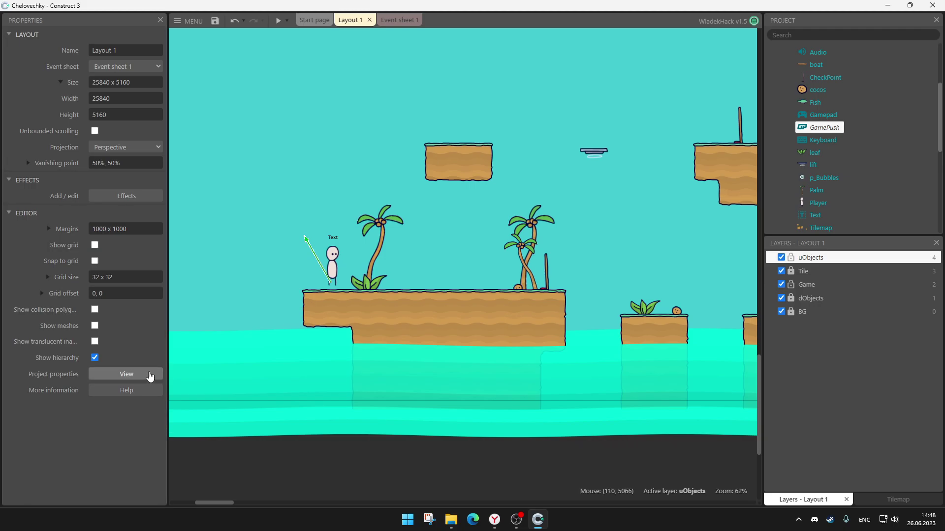
scroll(309, 416, "left", 5)
double_click(392, 468)
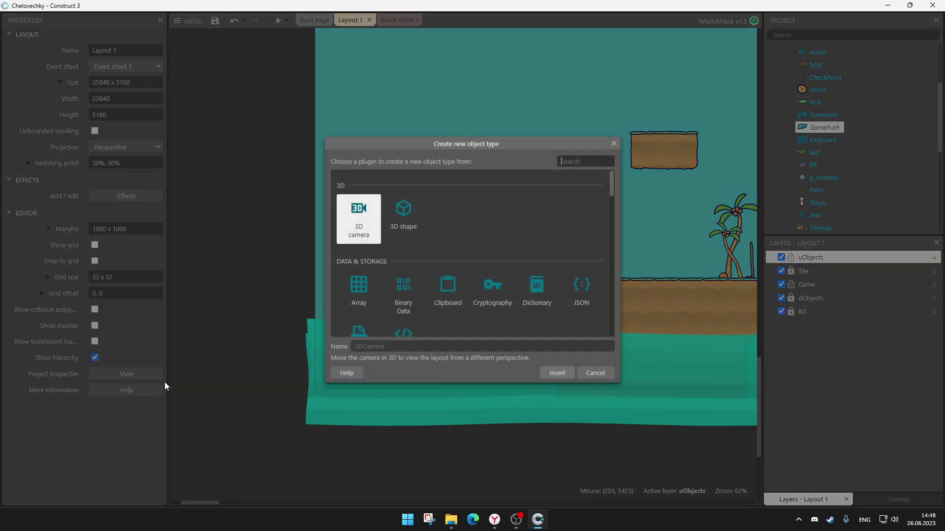
left_click(613, 143)
Step: In the project's advanced properties, set Use worker to Auto and test the game in a preview
left_click(126, 374)
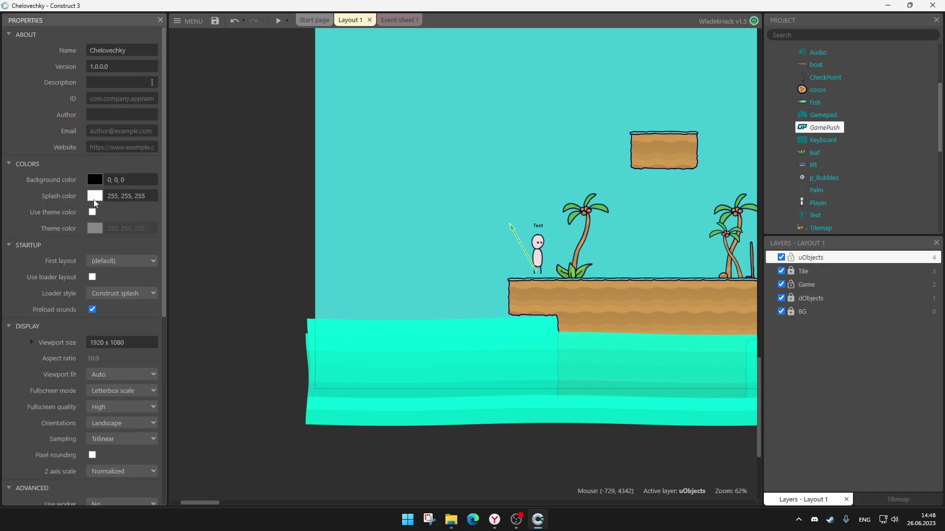
scroll(68, 239, "down", 1)
scroll(50, 219, "down", 1)
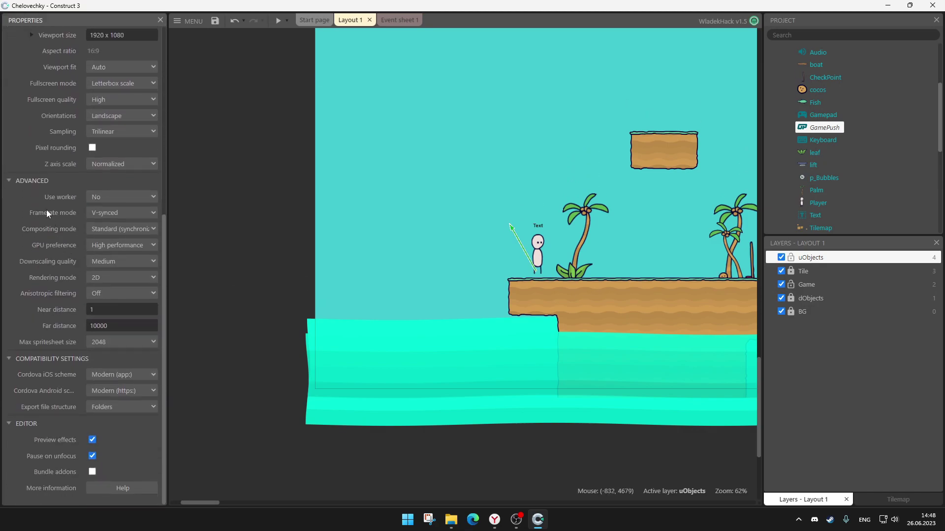
left_click(22, 183)
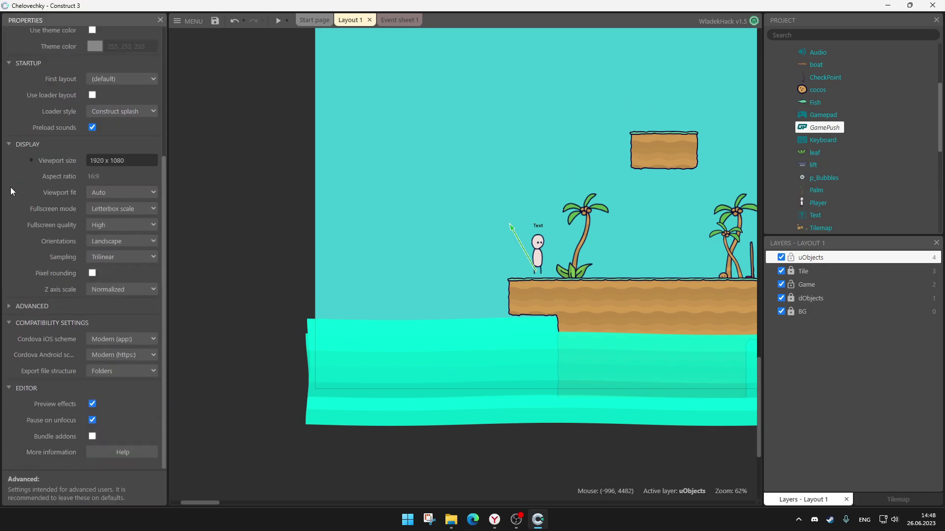
left_click(10, 304)
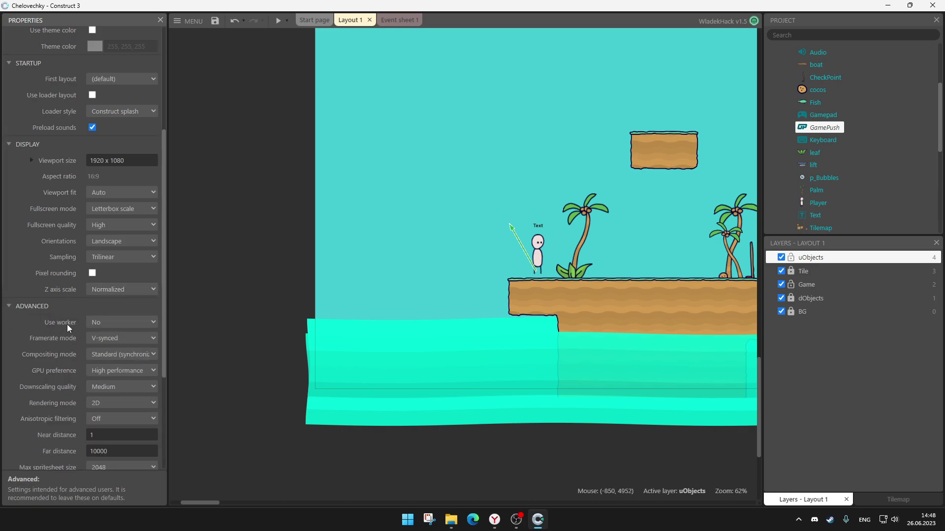
left_click(122, 322)
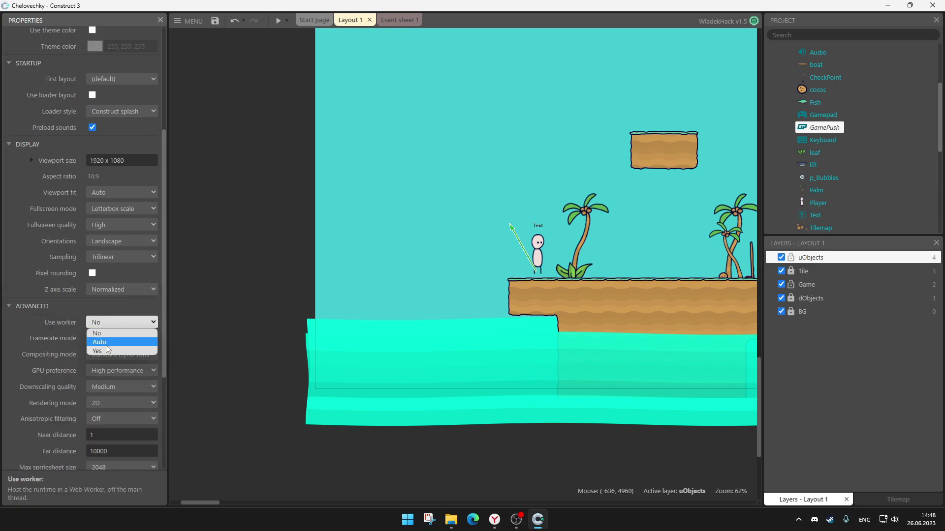
left_click(110, 342)
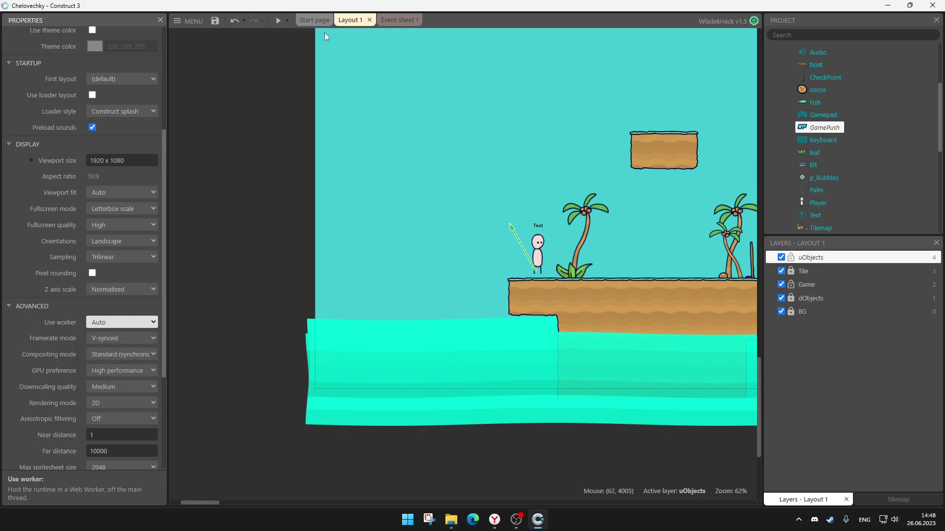
left_click(279, 20)
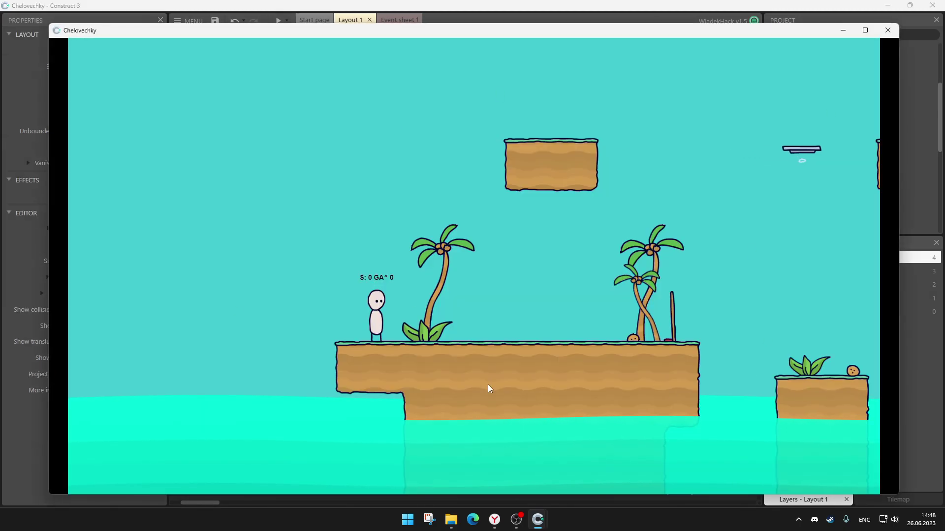
left_click(887, 30)
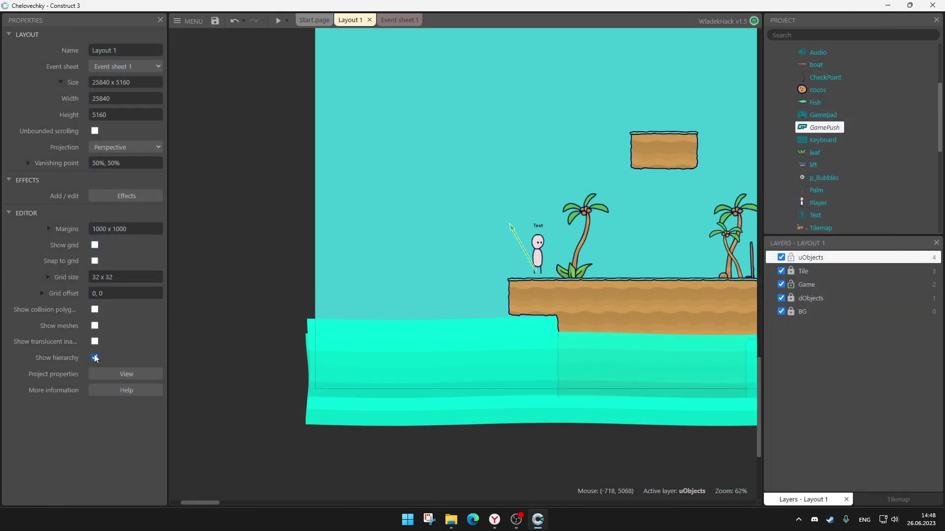
Step: Set Use worker to No in the project's advanced properties and preview the game
left_click(126, 374)
scroll(104, 349, "down", 1)
scroll(105, 349, "down", 5)
left_click(121, 197)
left_click(98, 222)
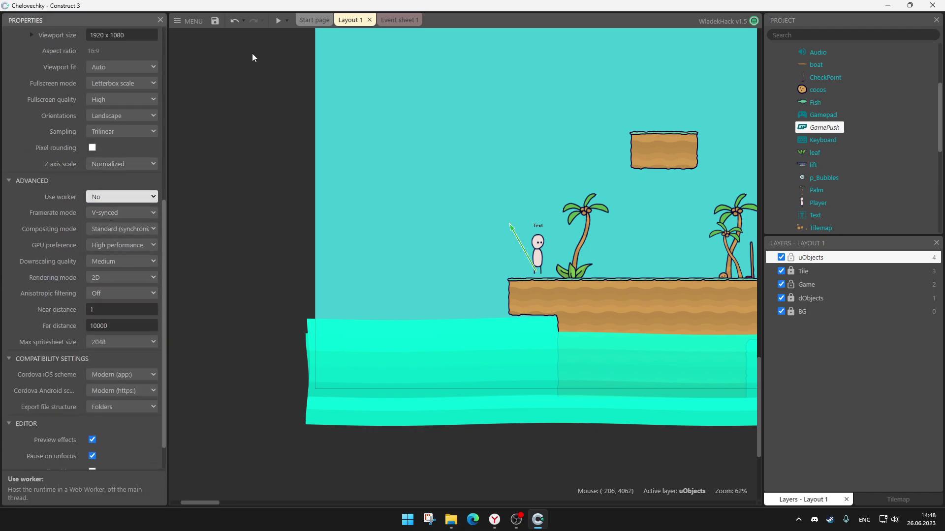
left_click(278, 20)
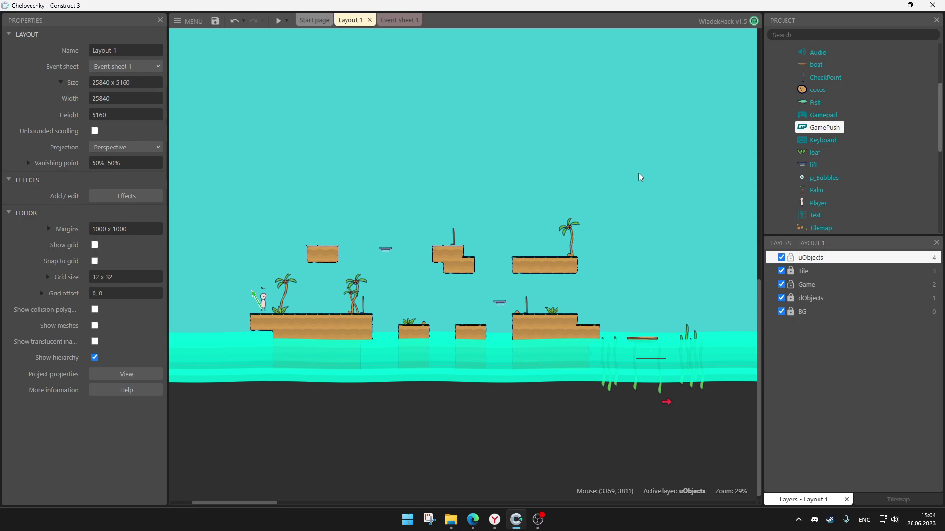
Step: In Event sheet 1, add a sub-event with GamePush's Is Fullscreen Available condition under the Player outside-layout Trigger once event
left_click(399, 20)
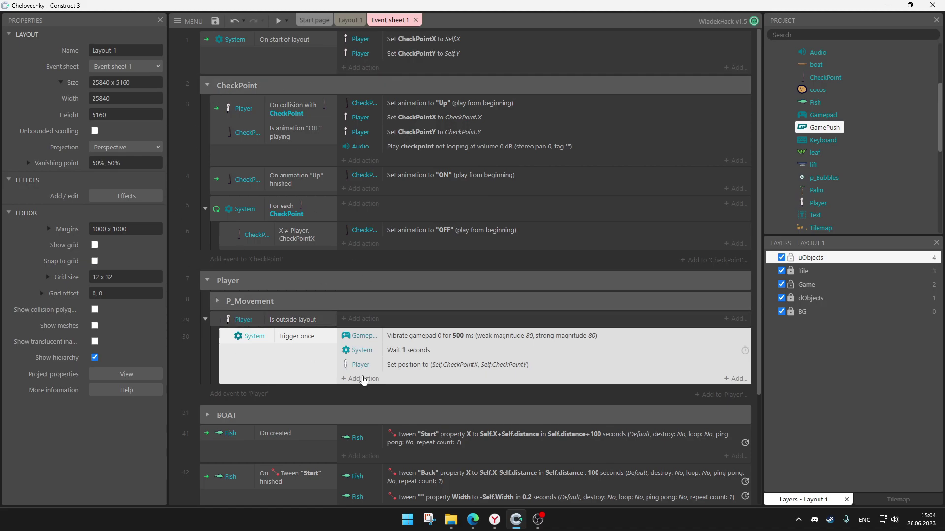
right_click(297, 371)
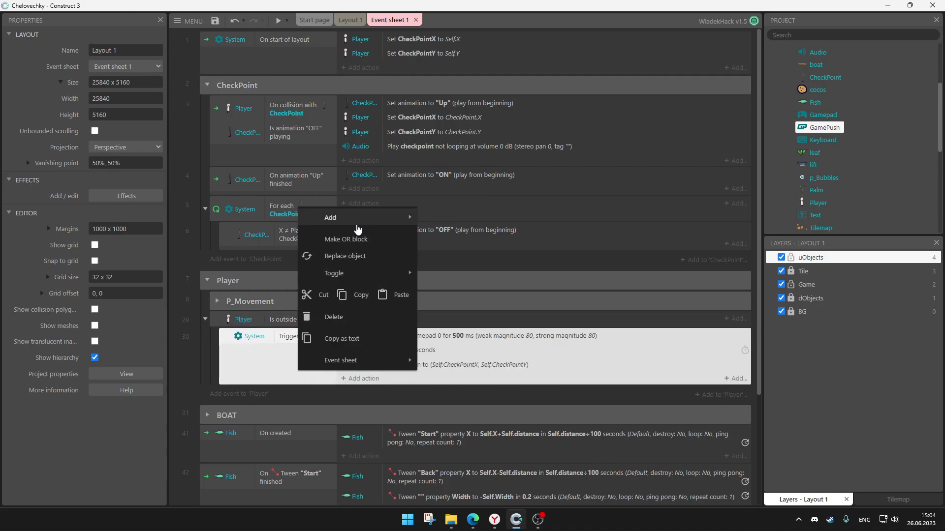
mouse_move(354, 219)
left_click(468, 272)
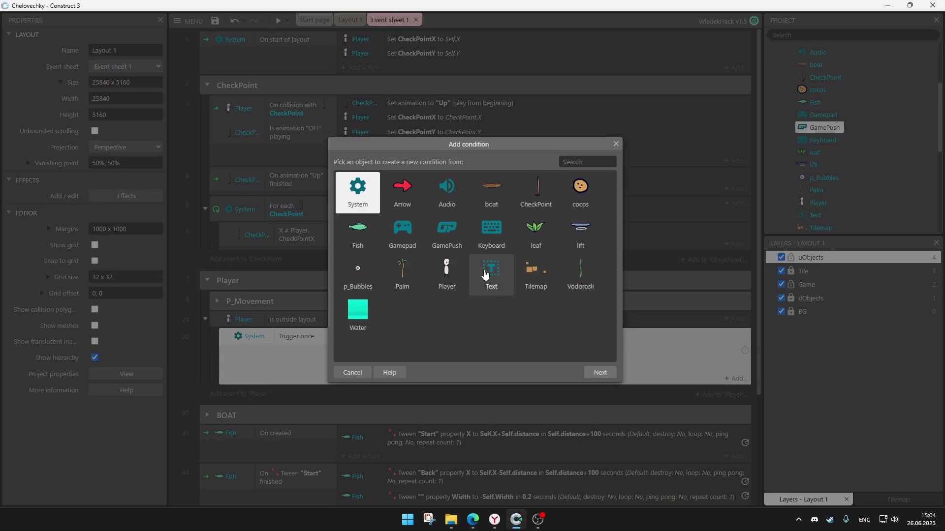
double_click(444, 242)
type("ava")
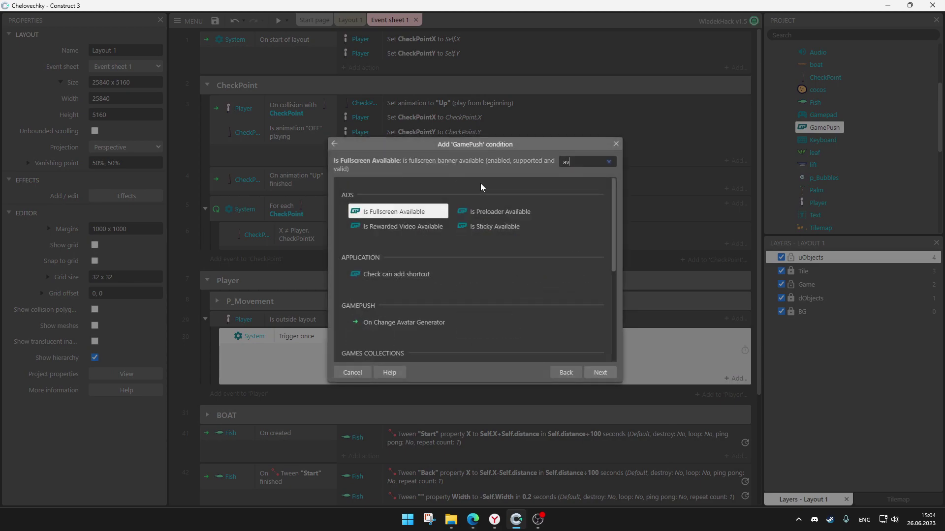
double_click(398, 212)
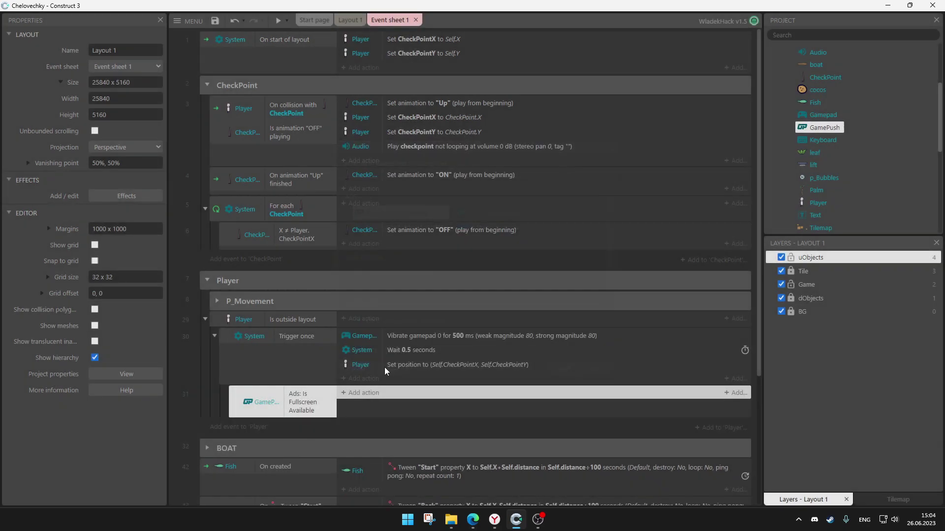
Step: Add GamePush's Show Fullscreen action to the Is Fullscreen Available sub-event
left_click(361, 393)
double_click(498, 234)
type("ful")
double_click(382, 211)
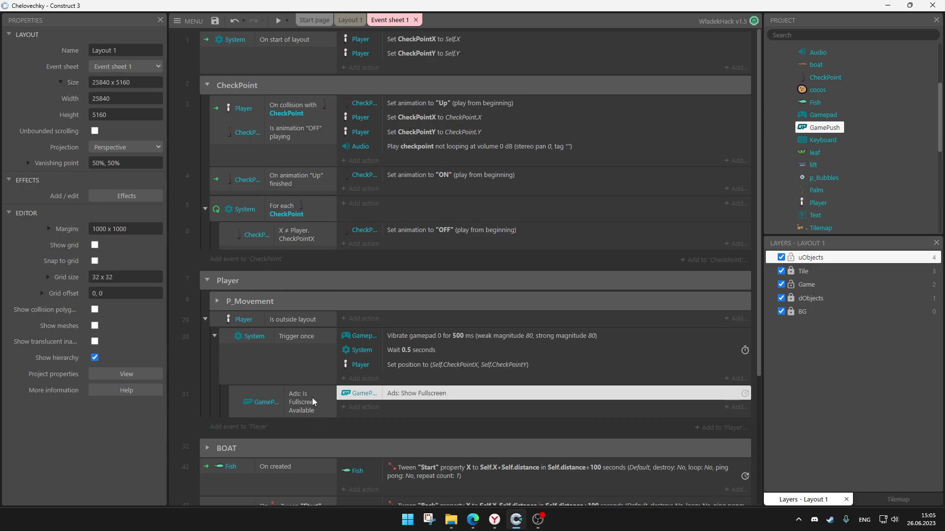
left_click(308, 405)
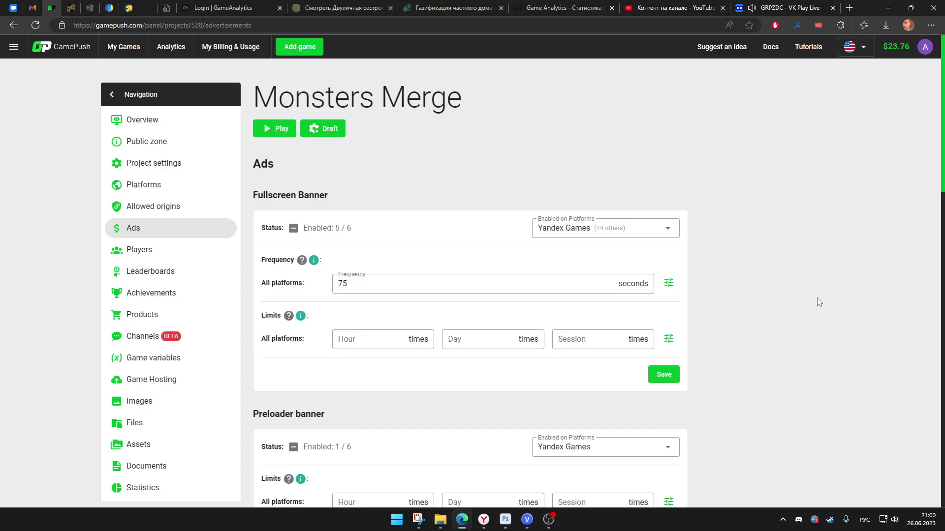
Step: Examine the Monsters Merge game's ad settings on GamePush, including the fullscreen banner's frequency and its enabled platforms
scroll(356, 259, "down", 7)
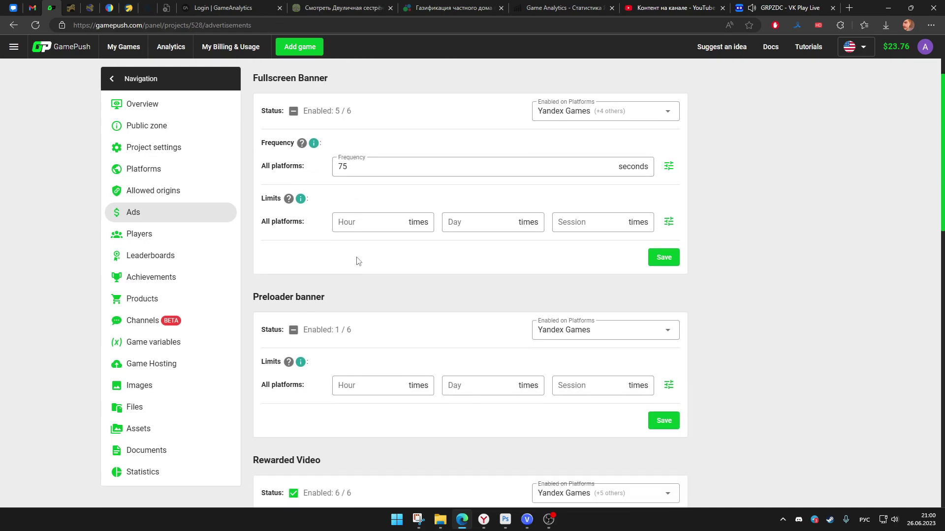
scroll(345, 283, "down", 10)
scroll(382, 320, "up", 12)
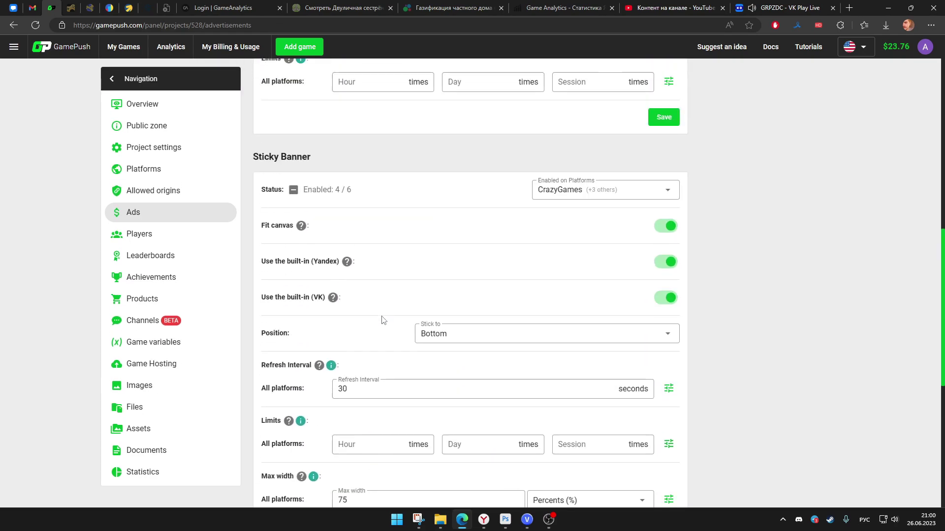
scroll(399, 303, "up", 5)
left_click_drag(362, 285, 327, 287)
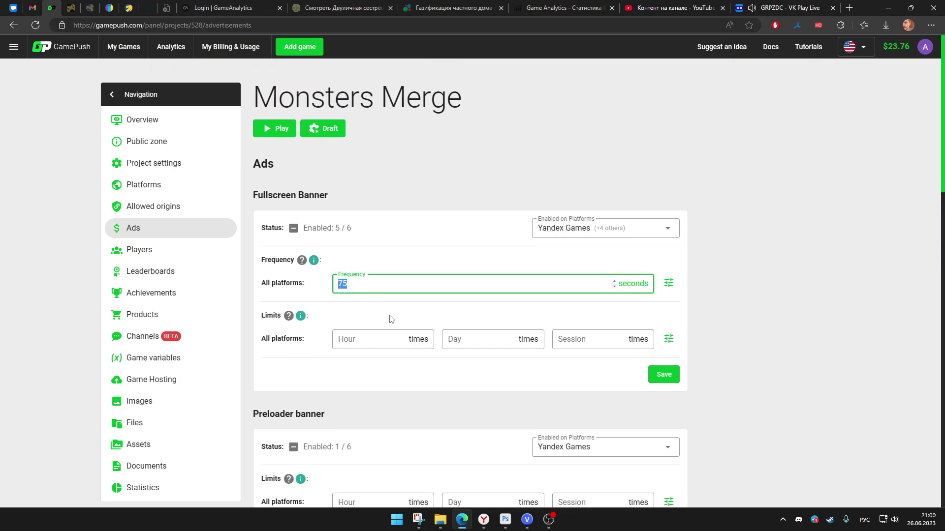
left_click(664, 235)
left_click(665, 234)
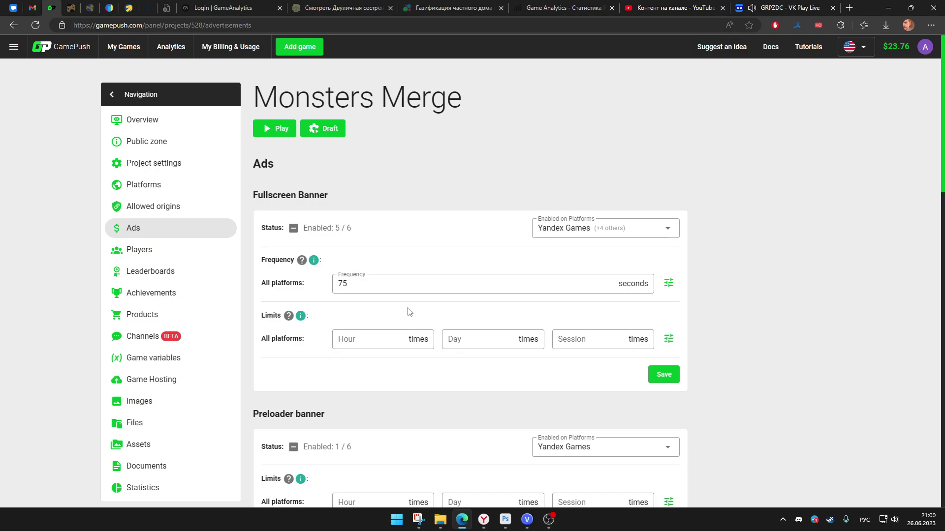
left_click(549, 520)
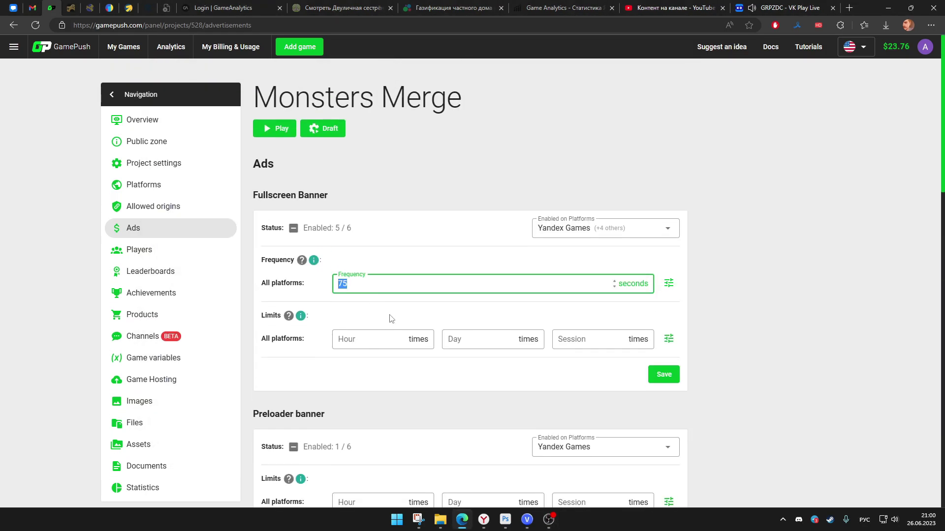
left_click(657, 230)
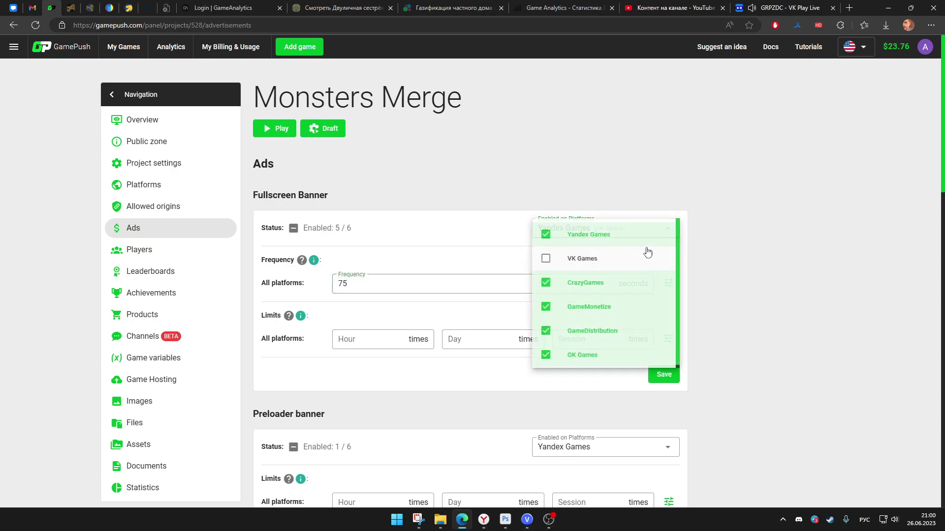
left_click(746, 206)
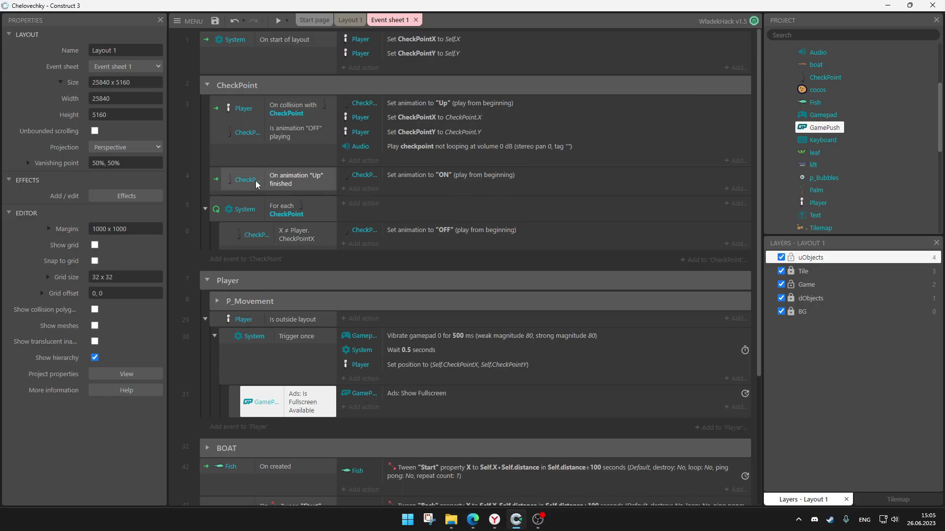
Step: Preview the game, dismiss the fullscreen test banner, move the character forward, and close the preview
left_click(347, 19)
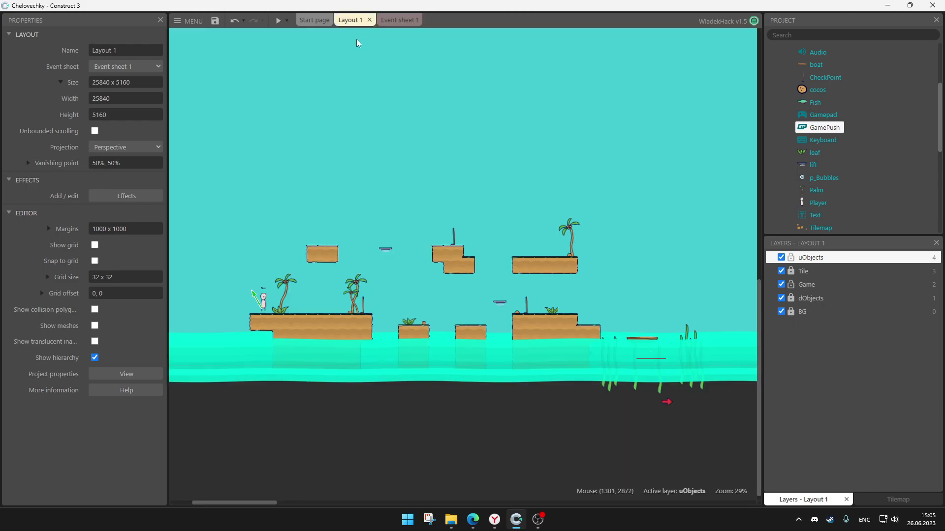
left_click(398, 20)
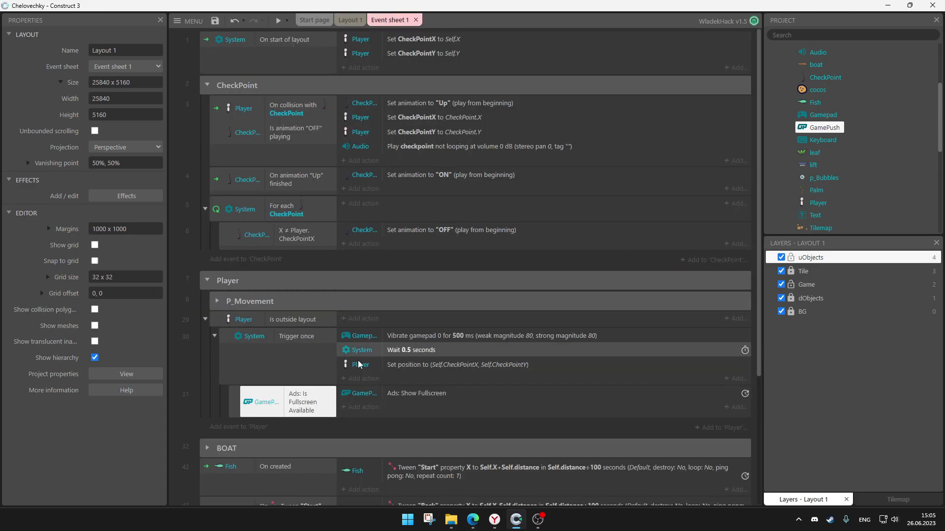
left_click(278, 20)
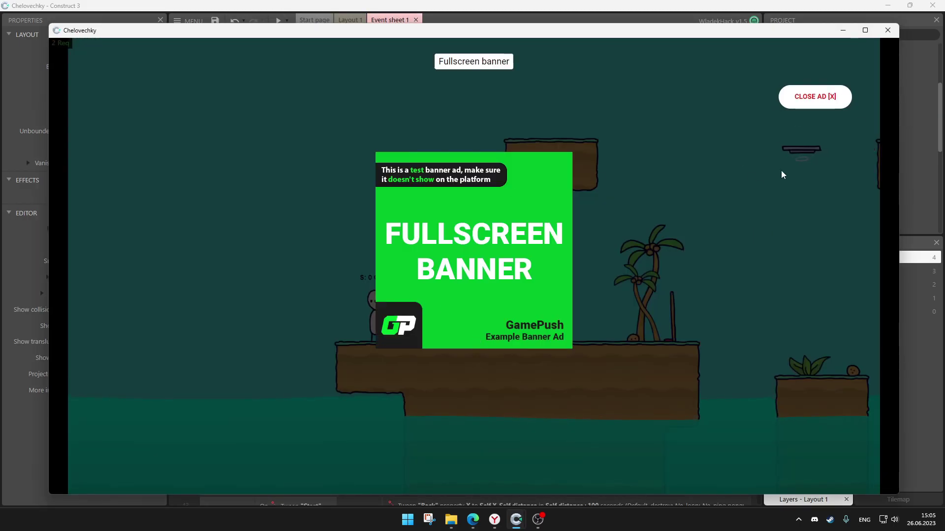
left_click(801, 108)
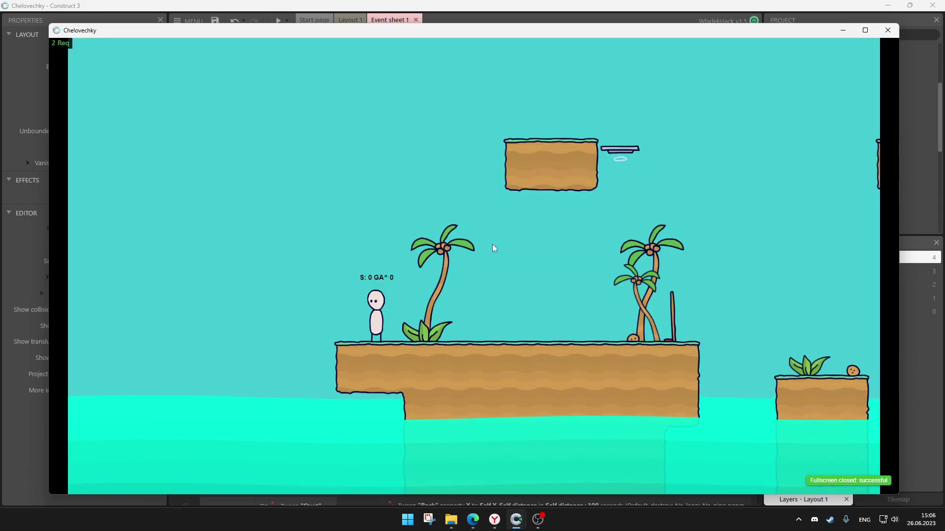
key("Right")
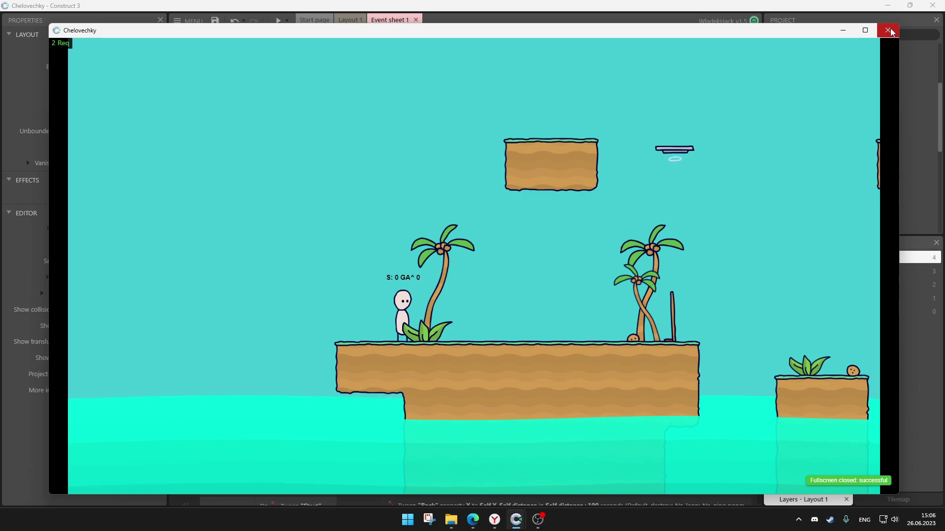
left_click(890, 32)
Step: Add a new event with GamePush's On Pause condition at the end of Event sheet 1
scroll(362, 354, "down", 3)
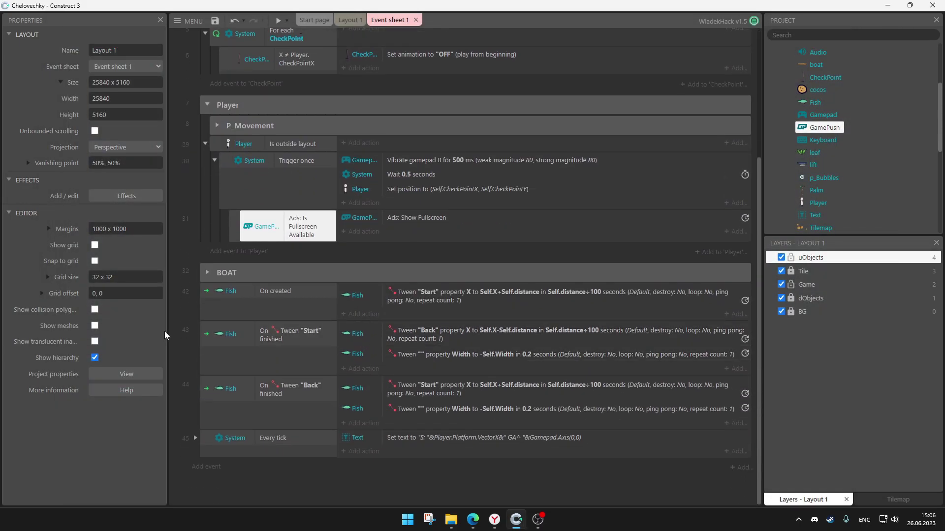
left_click(209, 468)
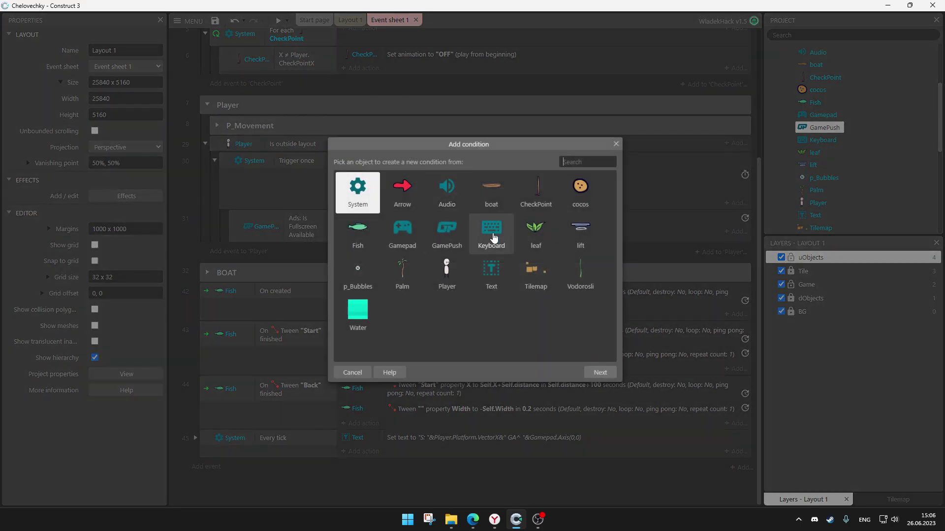
double_click(447, 229)
scroll(560, 258, "down", 5)
scroll(547, 258, "down", 6)
scroll(492, 270, "down", 1)
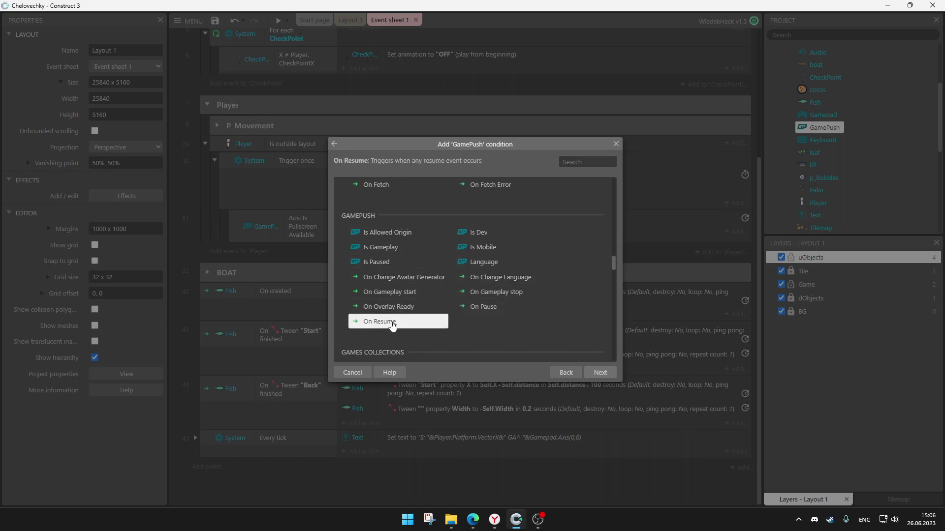
double_click(472, 306)
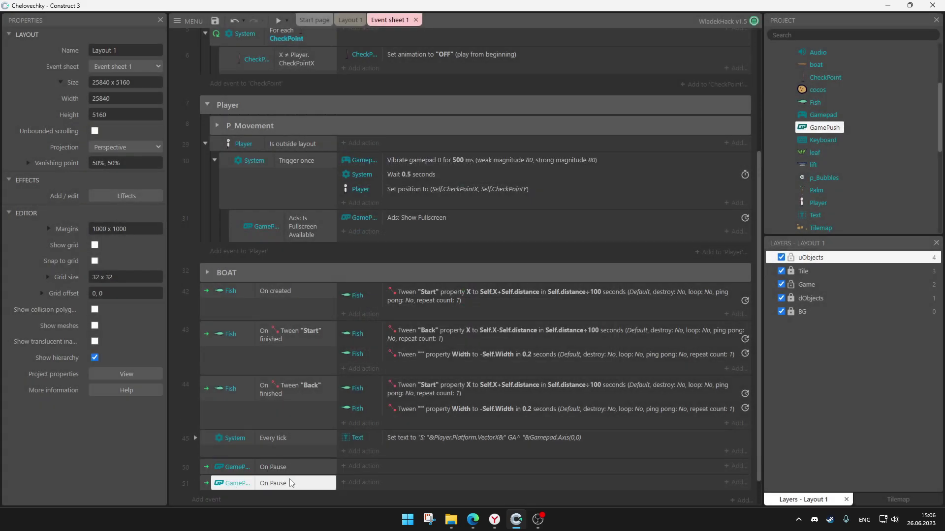
Step: Duplicate the GamePush On Pause event and change the copy's condition to On Resume
double_click(207, 482)
scroll(460, 344, "down", 2)
double_click(392, 317)
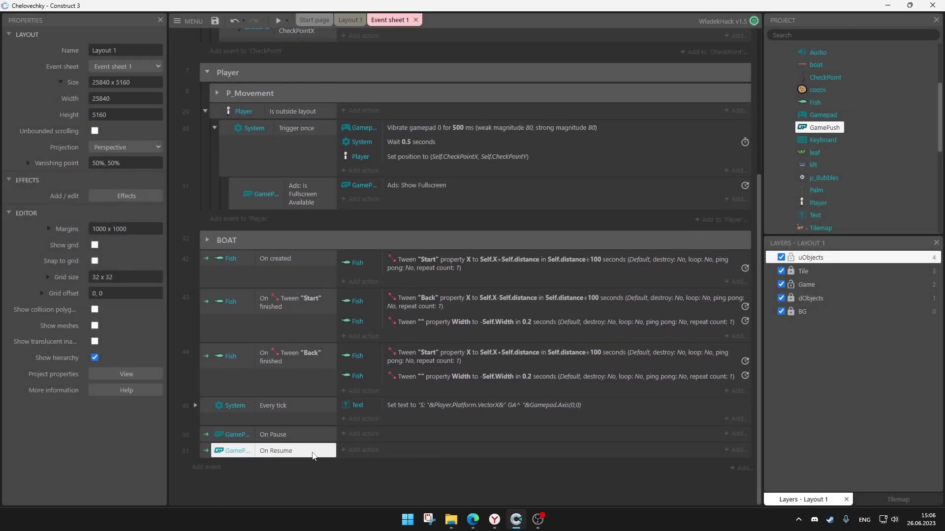
Step: Add an Audio Set silent action with the mode silent to the On Pause event
left_click(360, 440)
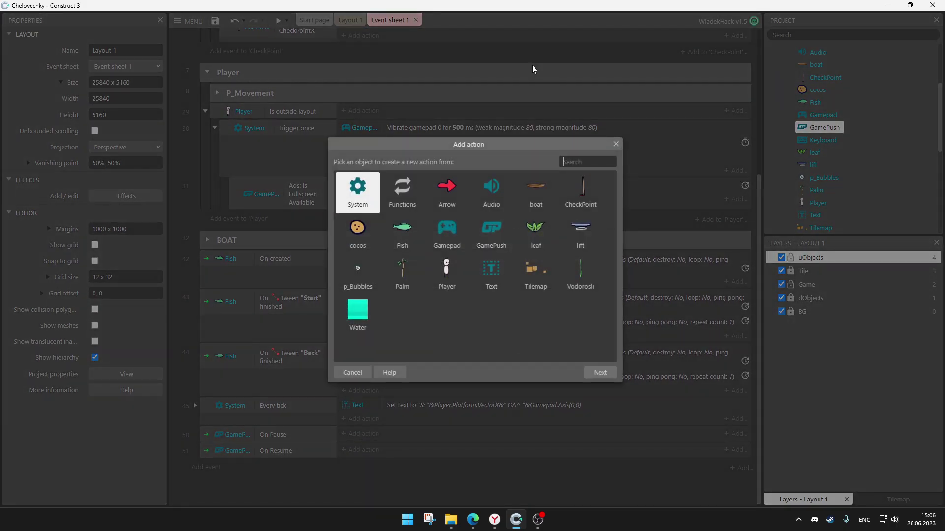
left_click(484, 193)
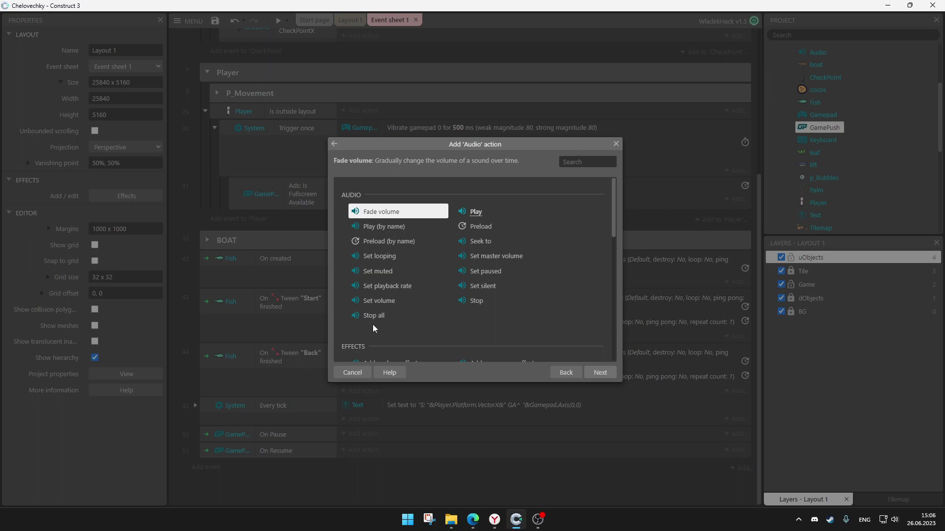
double_click(512, 285)
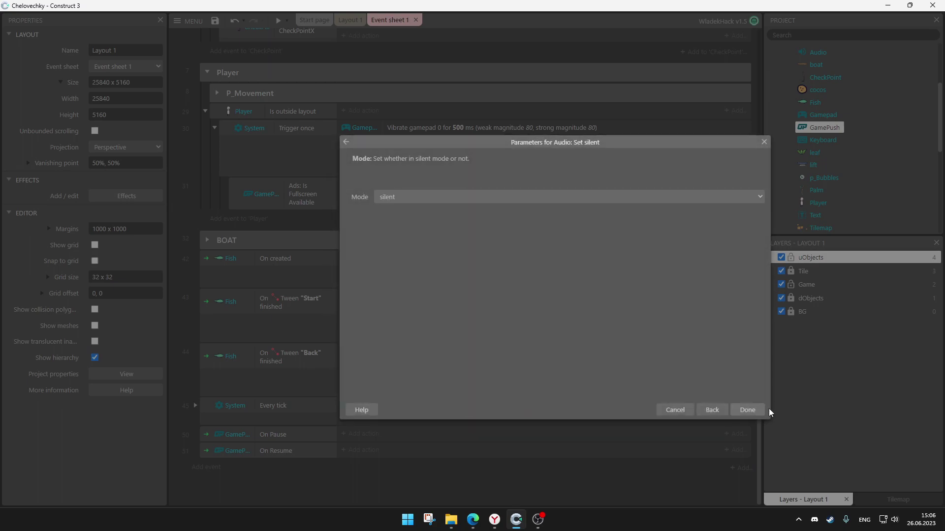
left_click(747, 410)
Step: Copy the Audio Set silent action to the On Resume event and set the copy's mode to not silent
left_click_drag(401, 435, 395, 462, "ctrl")
double_click(394, 462)
left_click(401, 196)
left_click(400, 217)
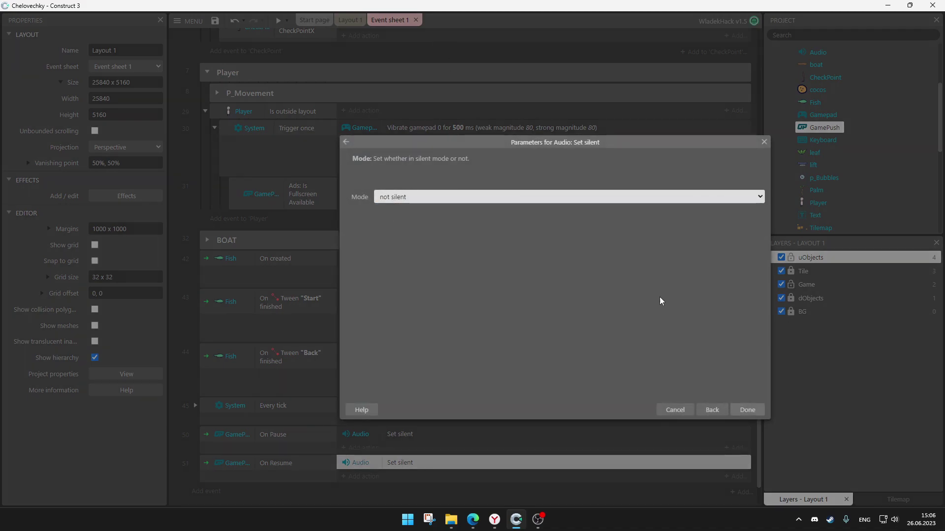
left_click(756, 411)
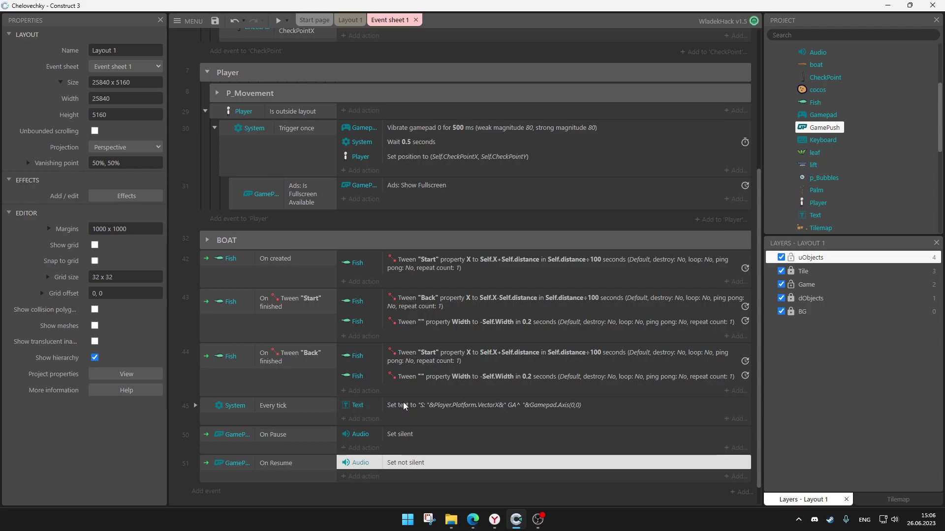
Step: Add a System Set time scale action with the value 0 to the On Pause event
scroll(400, 403, "down", 1)
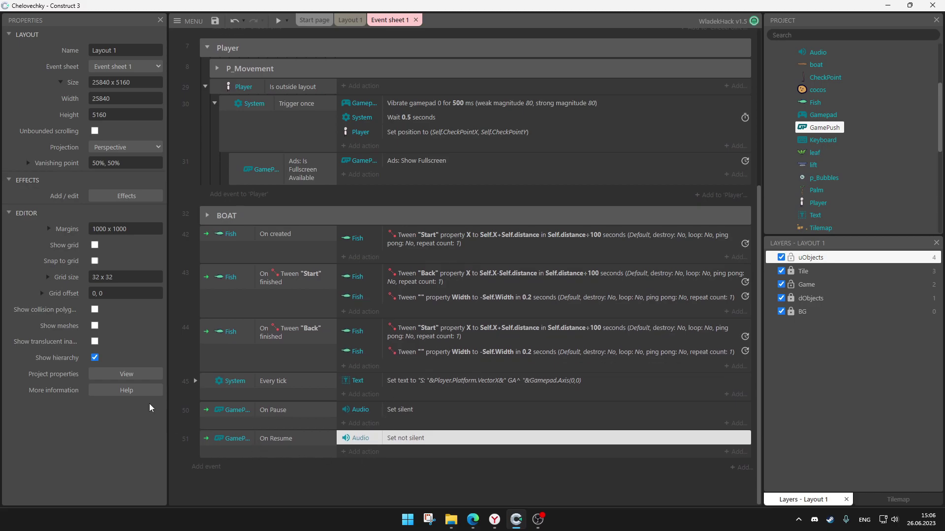
left_click(355, 423)
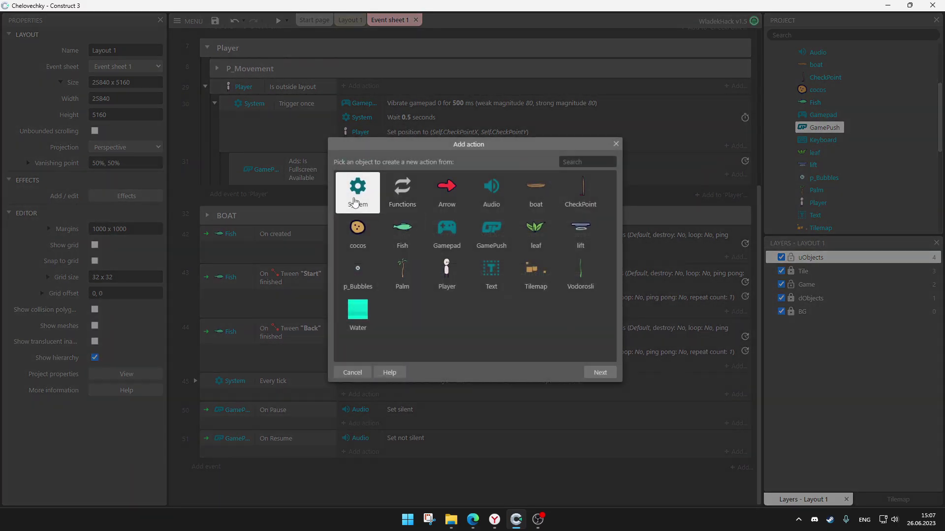
double_click(355, 203)
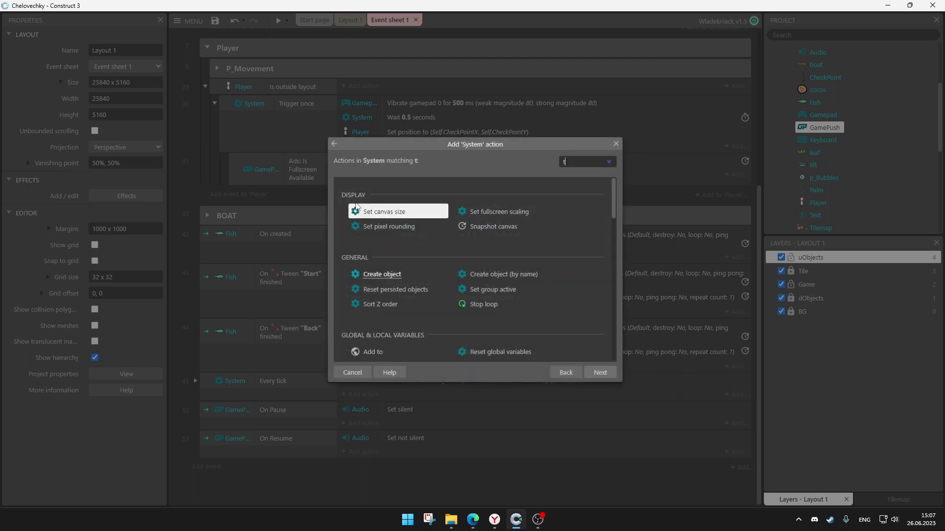
type("time")
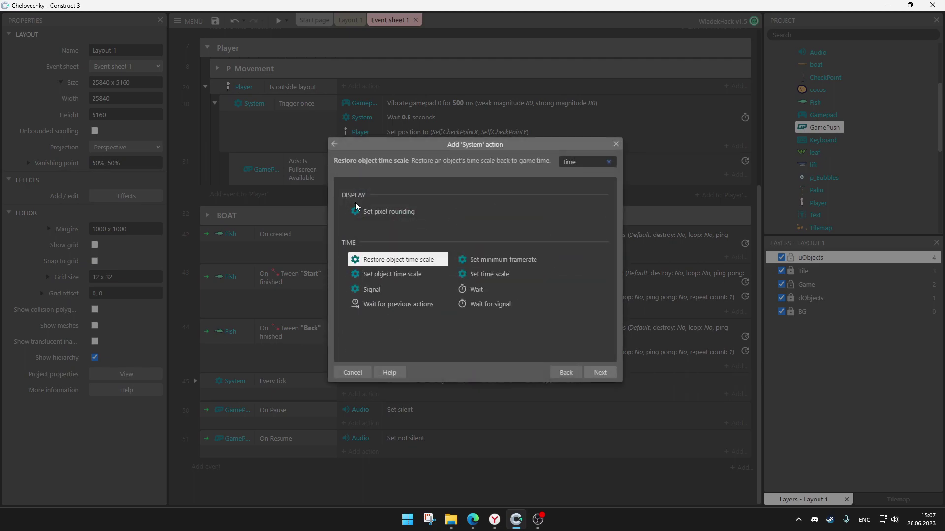
double_click(489, 274)
type("0")
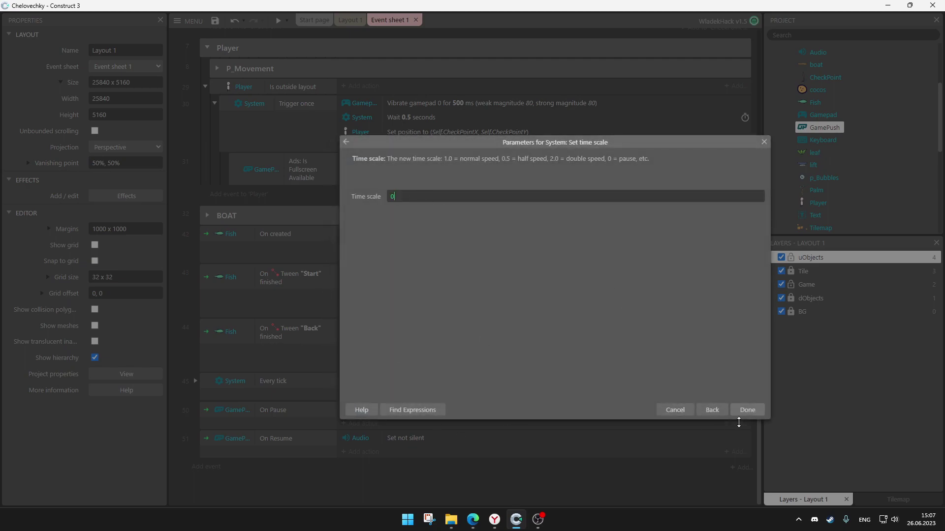
left_click(740, 412)
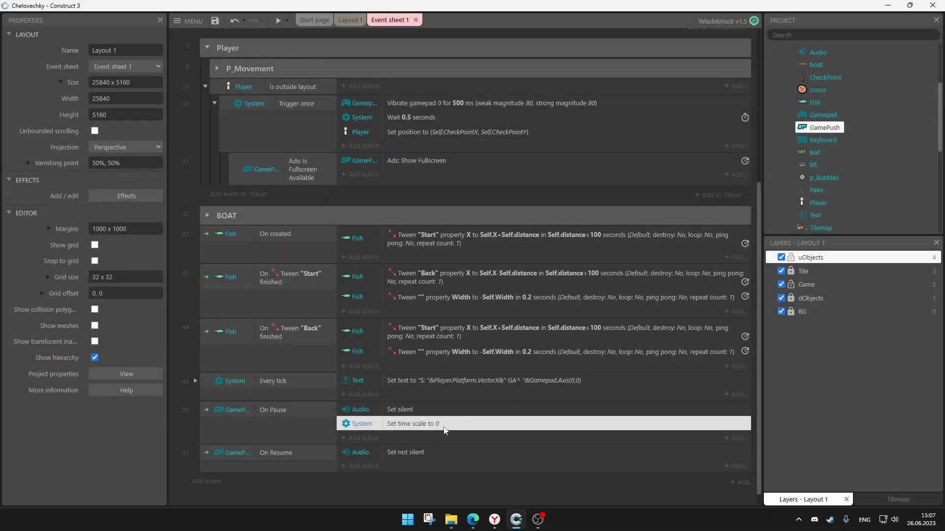
Step: Copy the Set time scale action to the On Resume event and set the copy's time scale to 1
left_click_drag(422, 426, 416, 462)
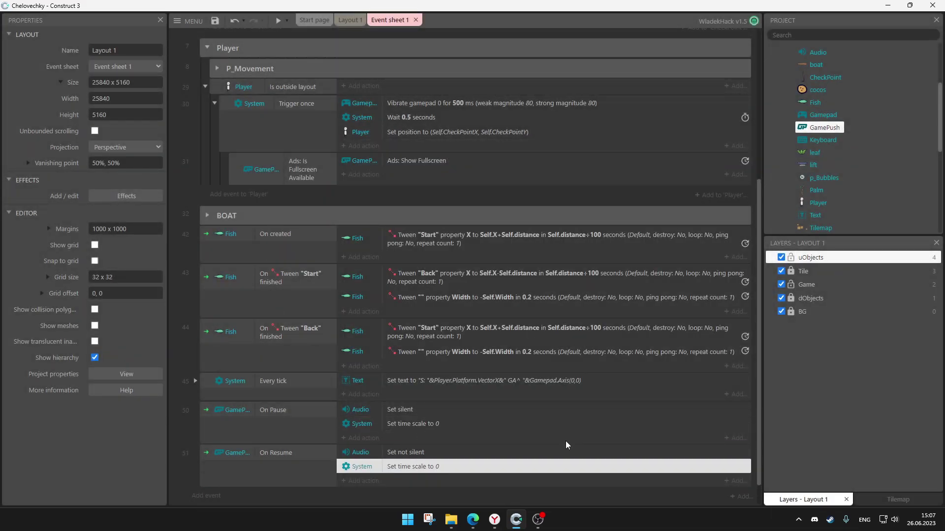
left_click(435, 468)
double_click(435, 469)
type("1")
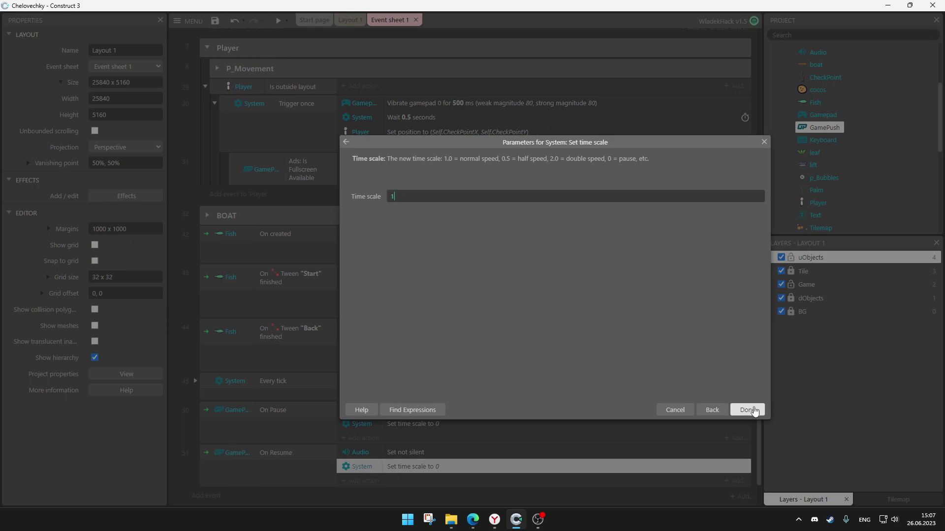
left_click(746, 411)
Step: Switch from the event sheet to Layout 1
left_click(350, 20)
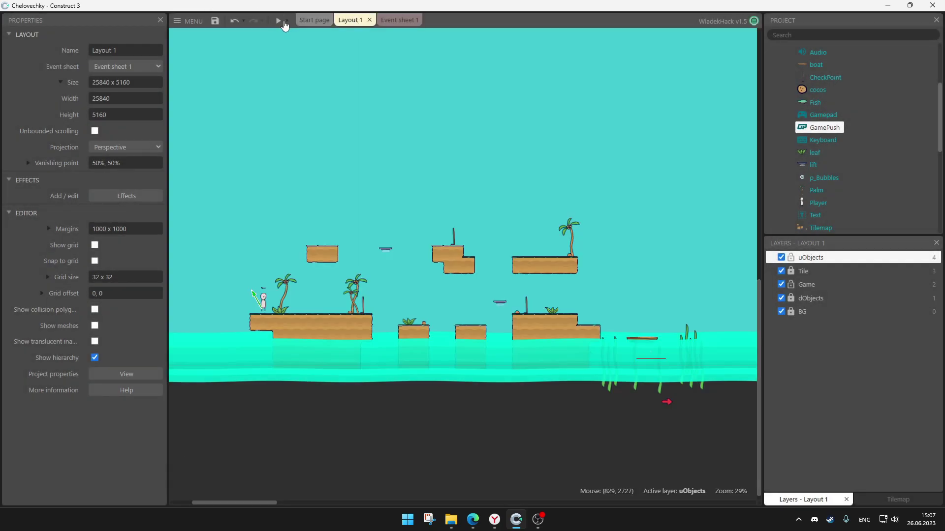